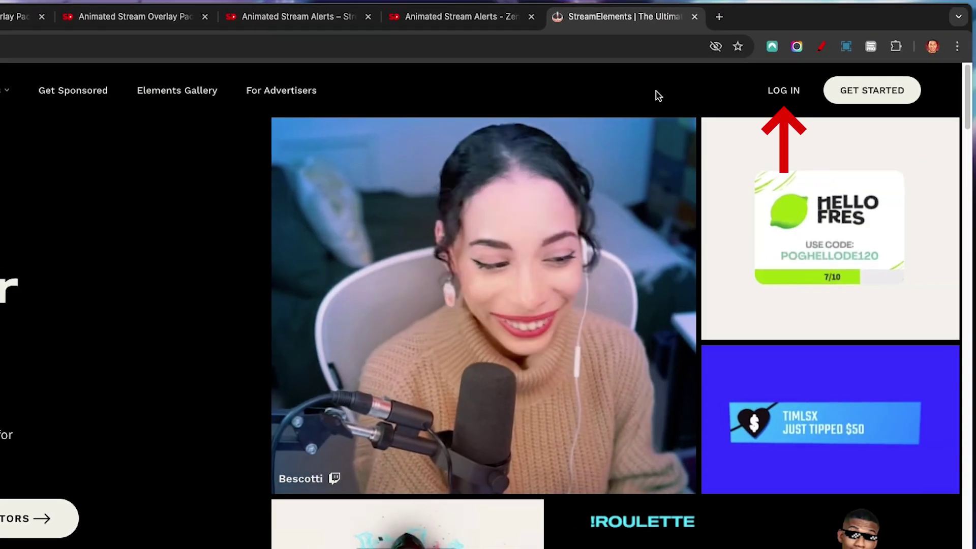
Step: Log in to StreamElements with the Twitch account to load the dashboard
left_click(779, 93)
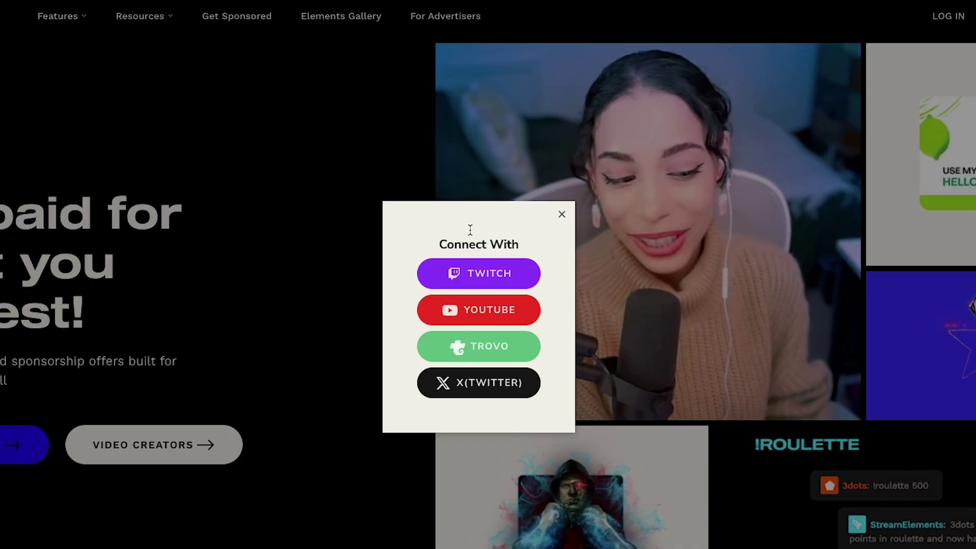
left_click(480, 277)
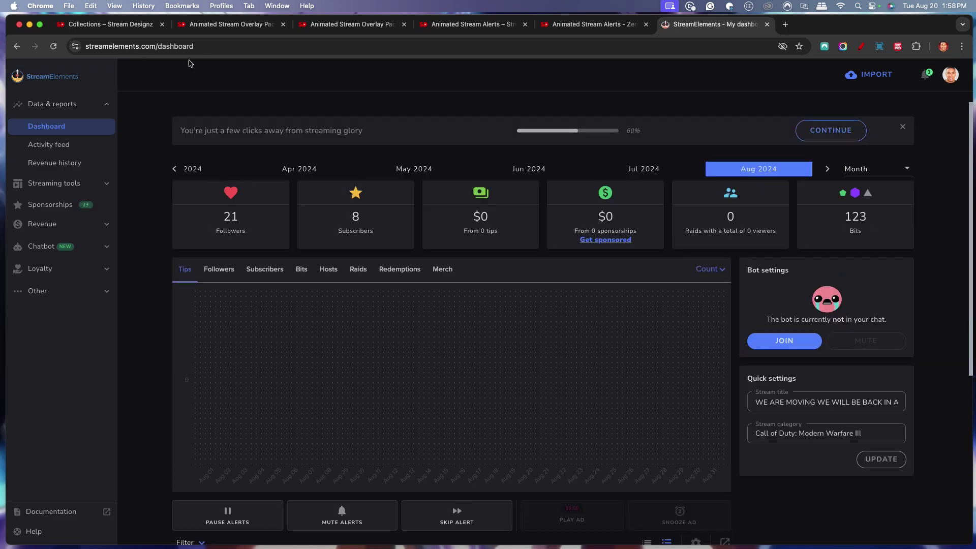
Step: Create a new 1080p overlay from Streaming tools > Overlays
left_click(71, 183)
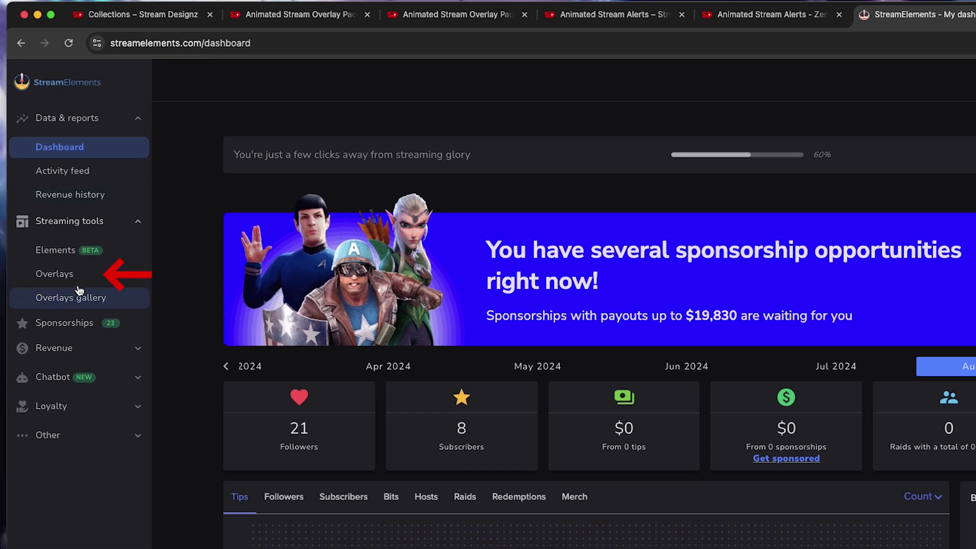
left_click(63, 265)
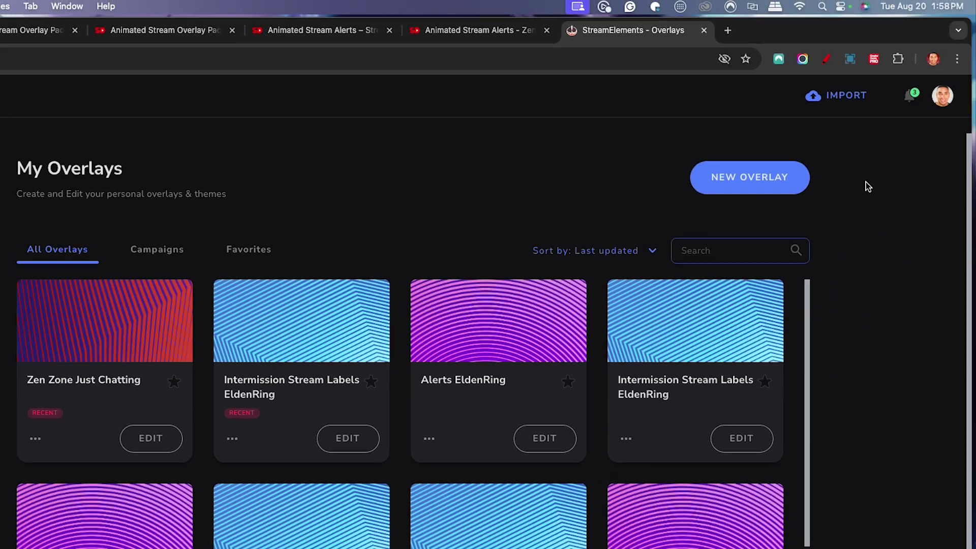
left_click(768, 179)
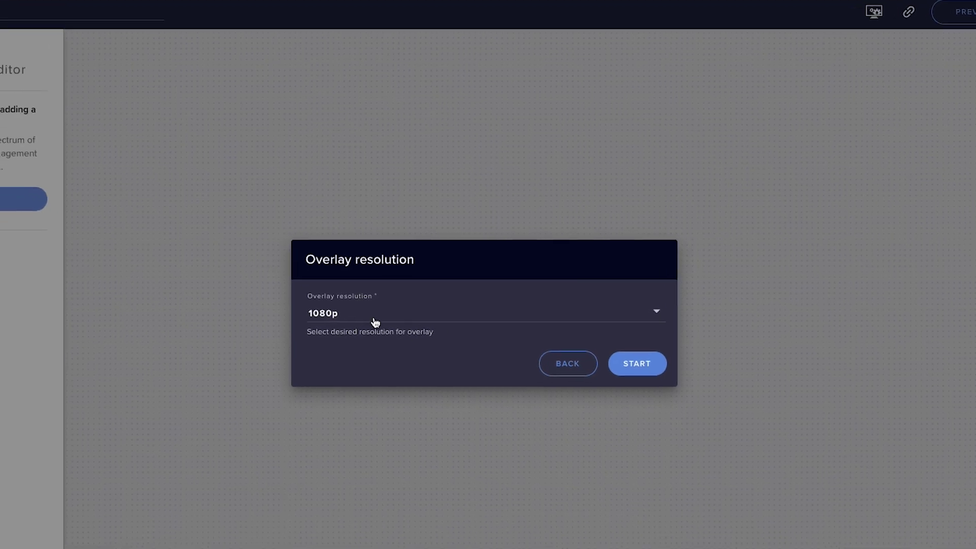
left_click(659, 367)
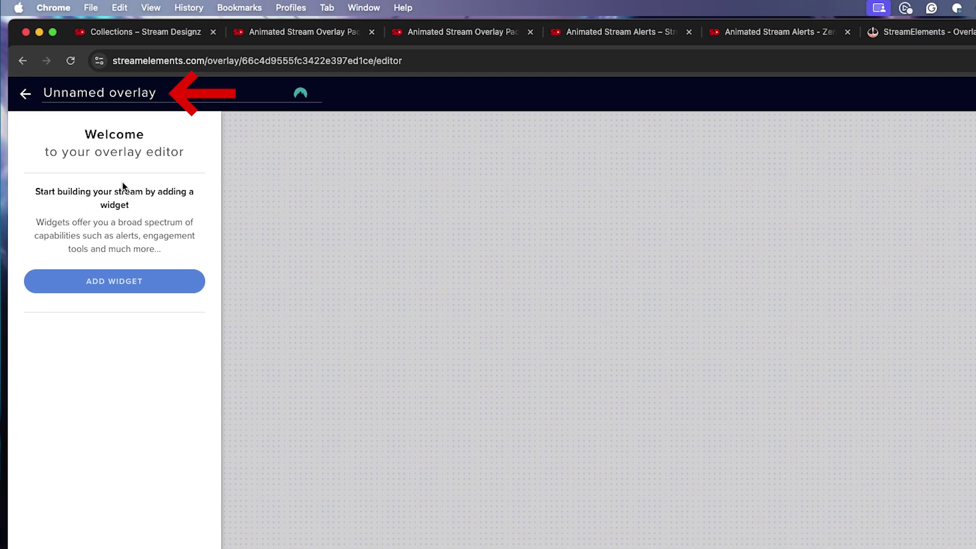
Step: Rename the overlay to 'TWitch Alerts' and list the widget categories
left_click_drag(158, 96, 16, 84)
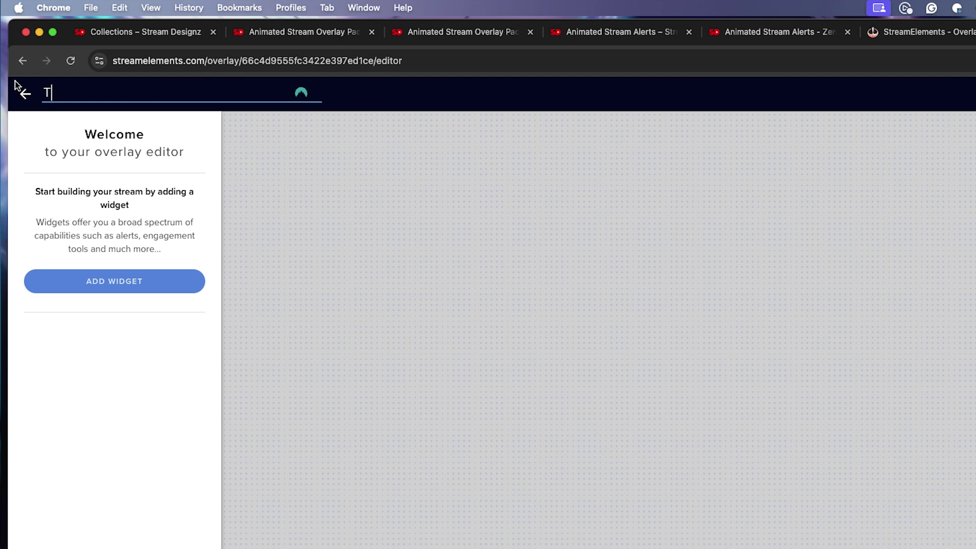
type("TWitch Alerts")
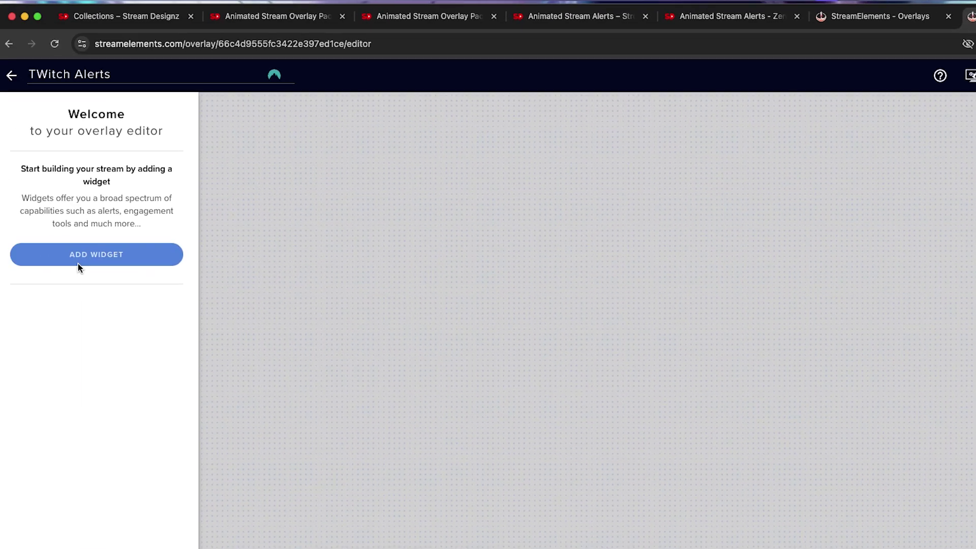
left_click(81, 257)
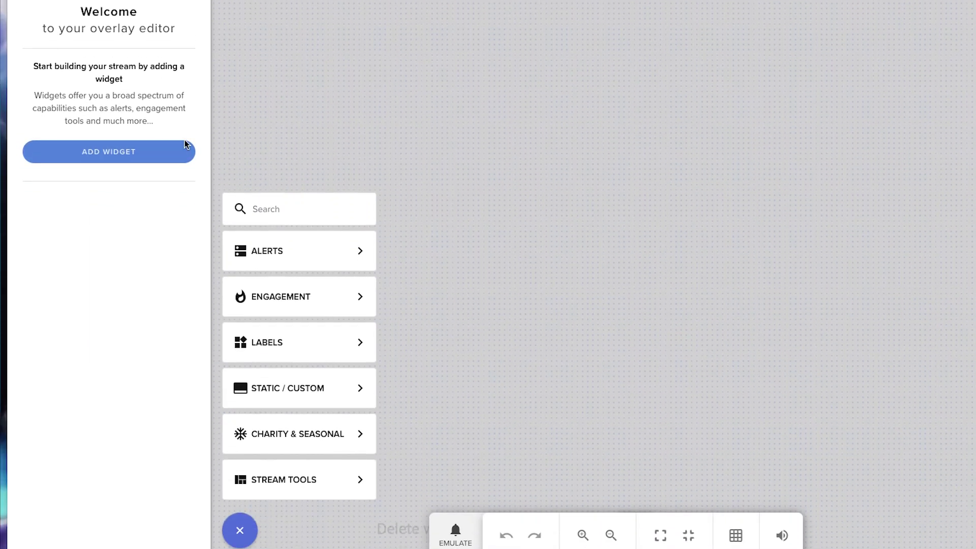
Step: Add an AlertBox widget with Tip and Purchase alerts unchecked
mouse_move(252, 352)
left_click(417, 237)
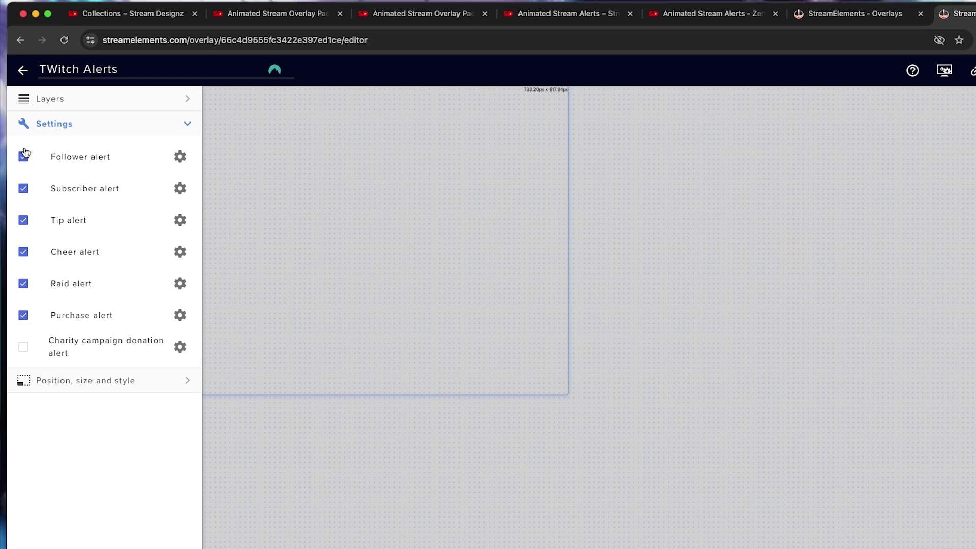
left_click(23, 219)
left_click(24, 314)
Step: Emulate a follower alert from its advanced settings, then go to the Stream Designz page
left_click(181, 157)
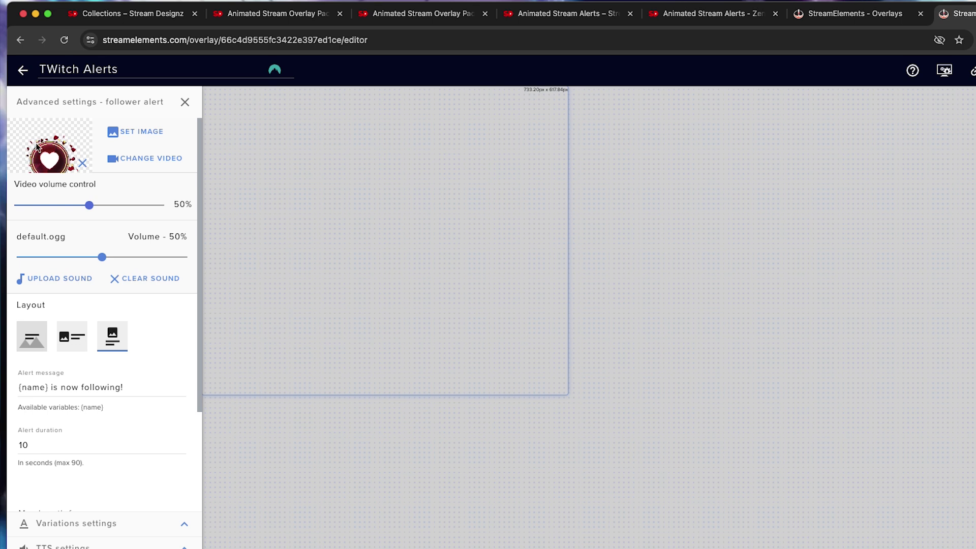
left_click(361, 524)
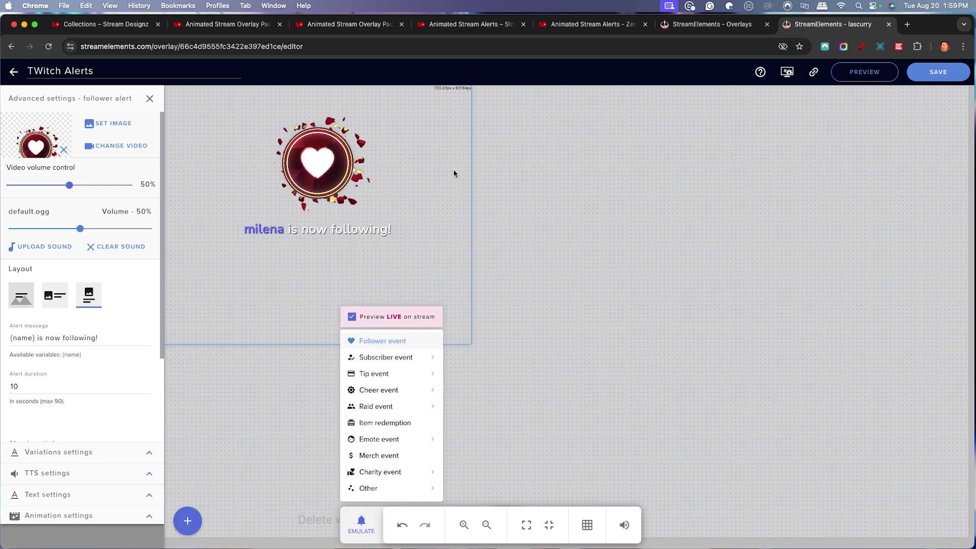
left_click(98, 28)
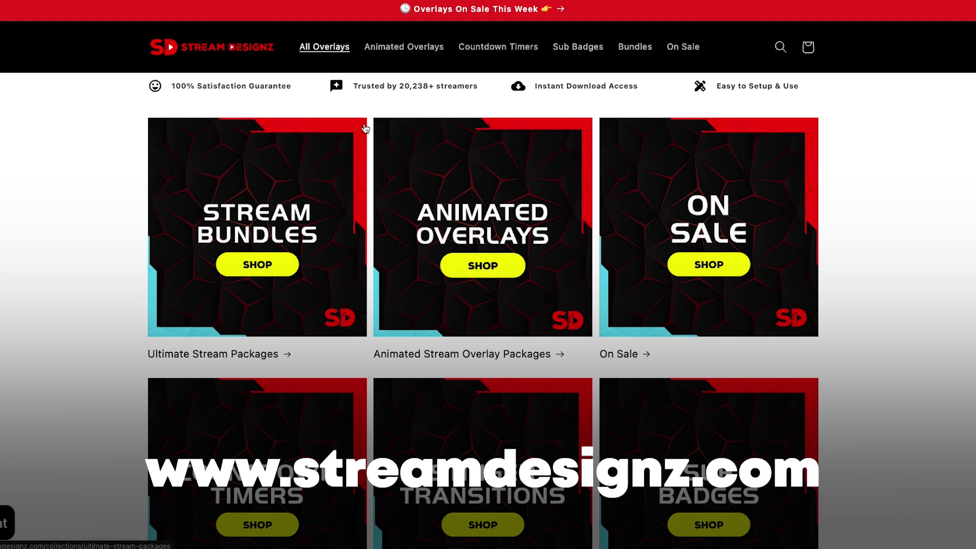
Step: Browse the Zen Zone overlay package and enlarge its layout preview image
scroll(120, 122, "down", 3)
scroll(122, 122, "up", 3)
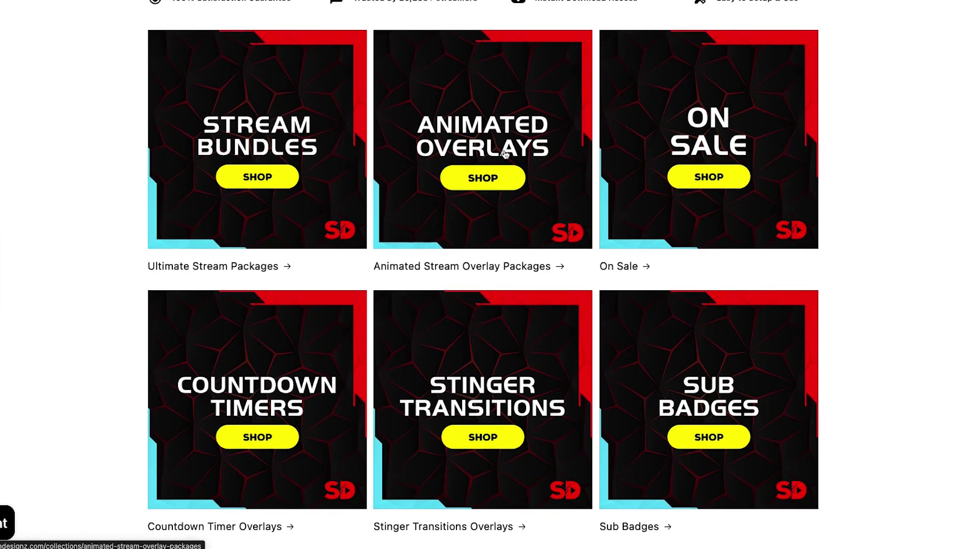
scroll(504, 154, "down", 5)
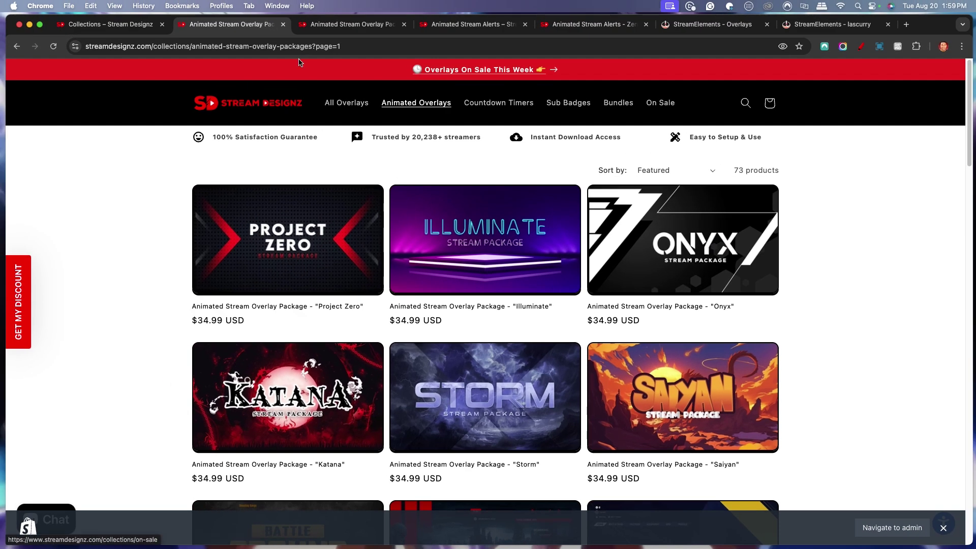
left_click(325, 27)
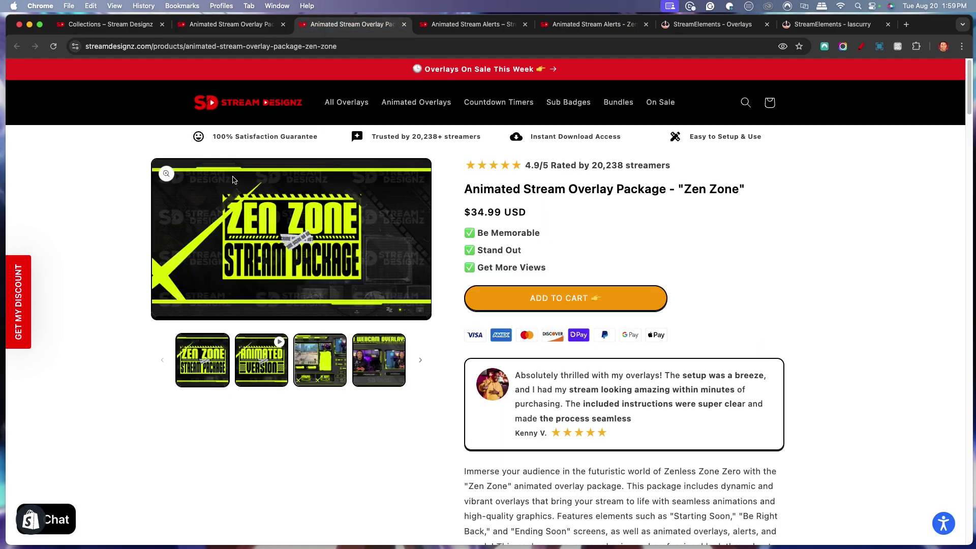
left_click(323, 363)
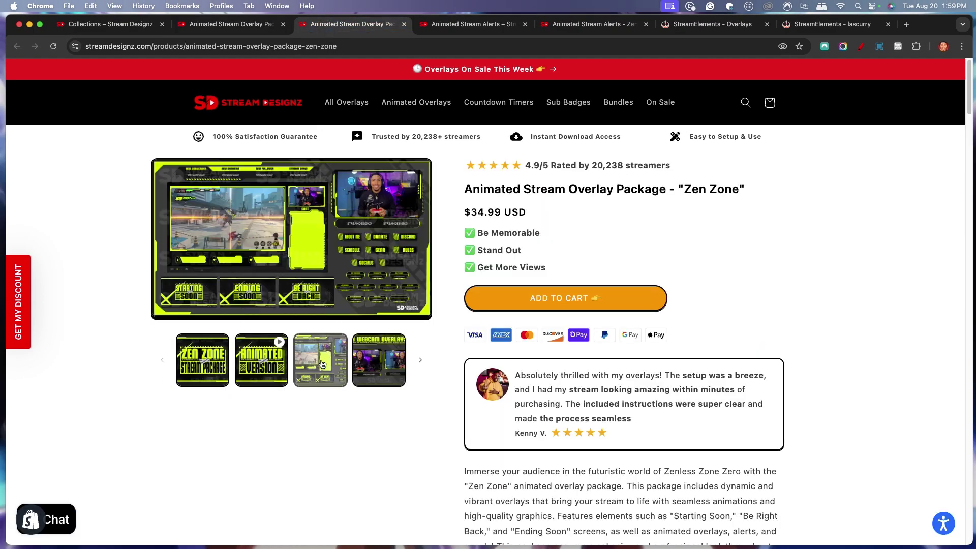
left_click(337, 277)
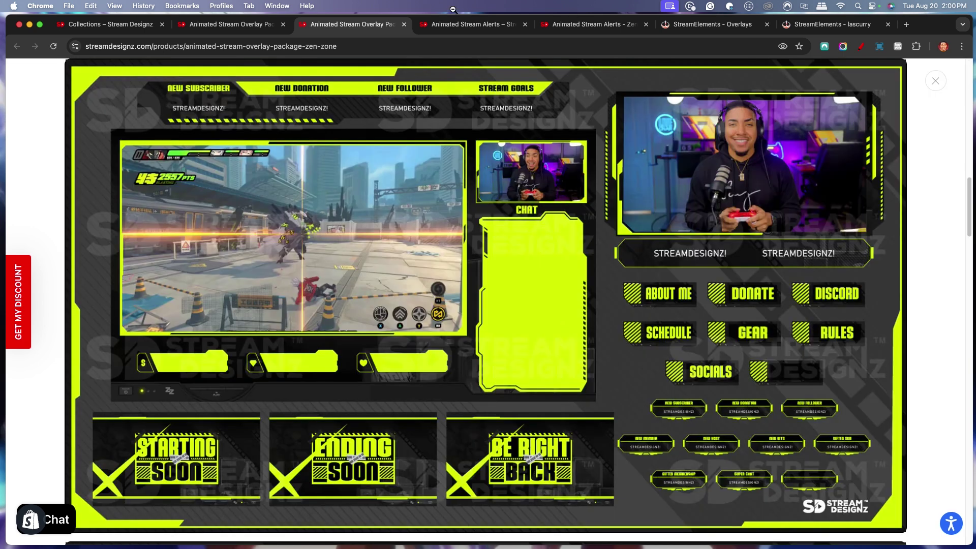
Step: View the Zen Zone alerts package's 10 Alerts preview enlarged, then close it
left_click(457, 28)
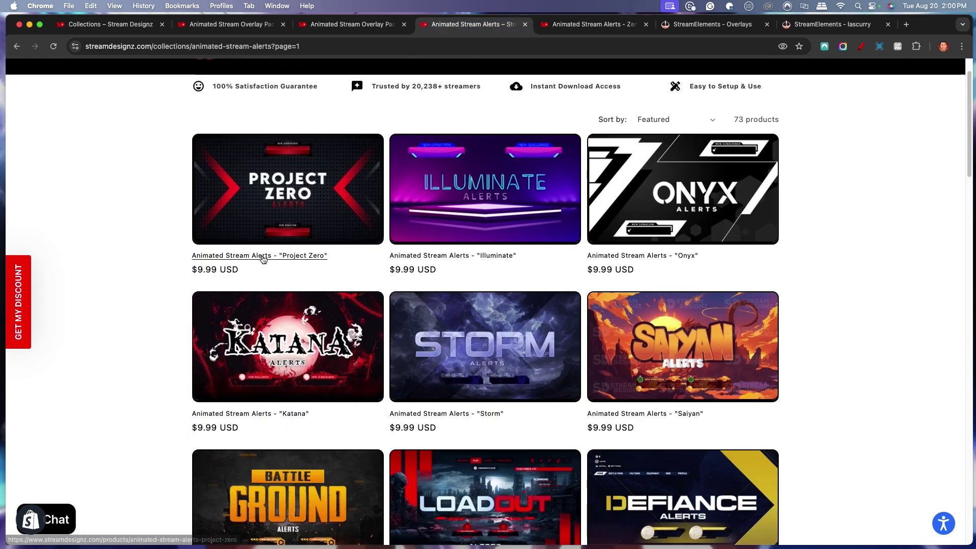
scroll(254, 264, "down", 5)
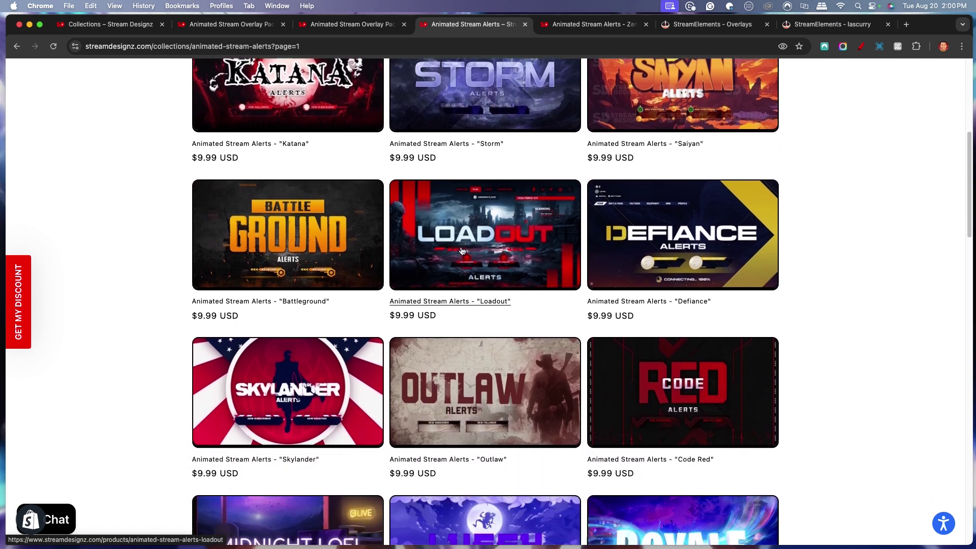
scroll(421, 252, "up", 5)
left_click(564, 25)
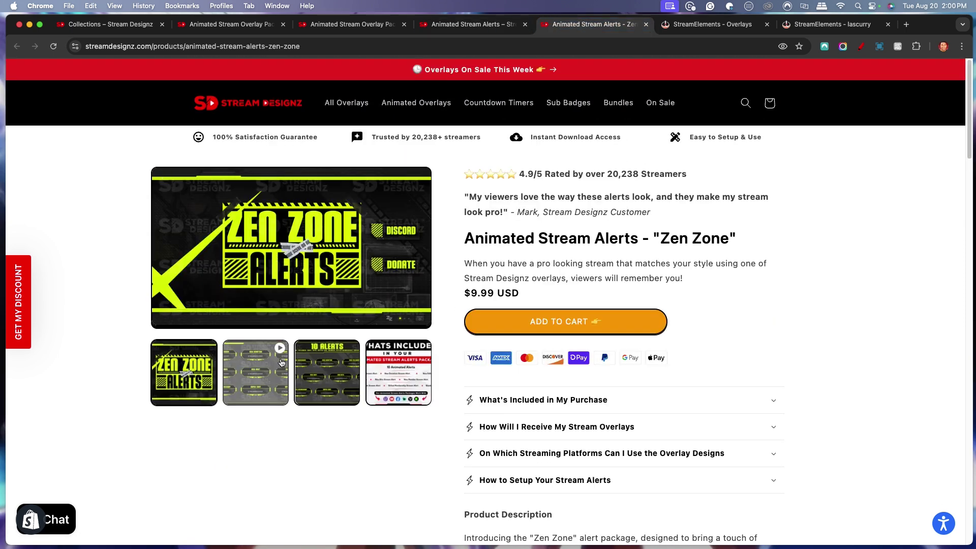
left_click(326, 372)
left_click(349, 275)
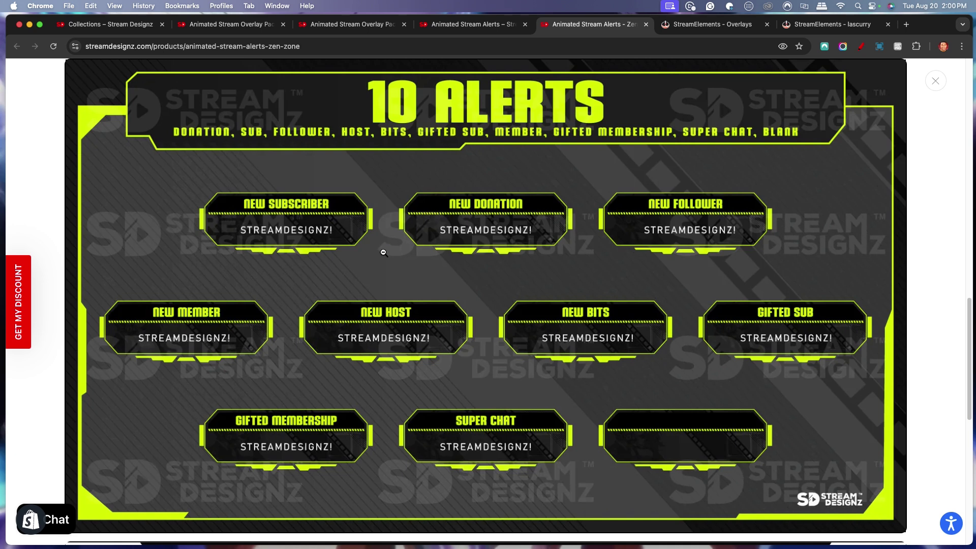
left_click(937, 82)
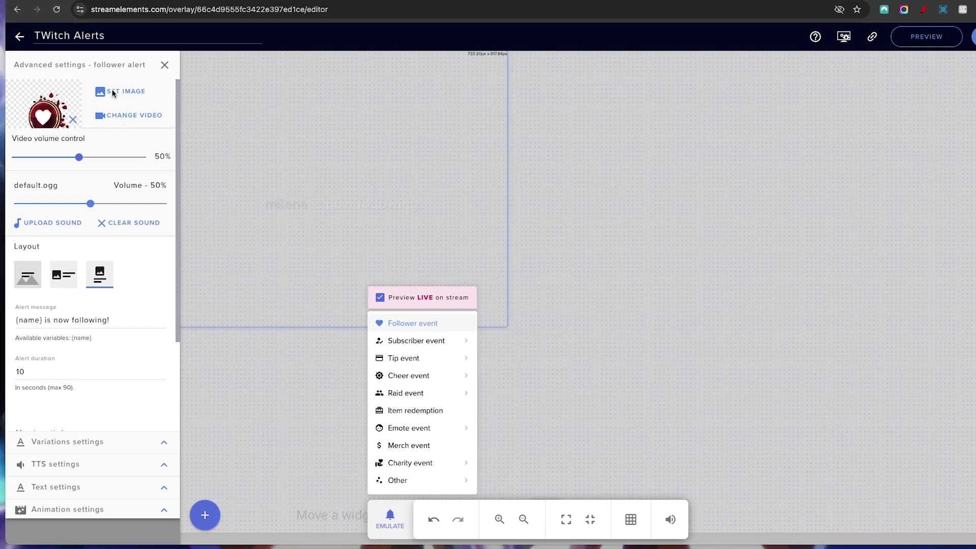
Step: Upload New Follower.webm from the package's Alerts folder to the media library
left_click(119, 145)
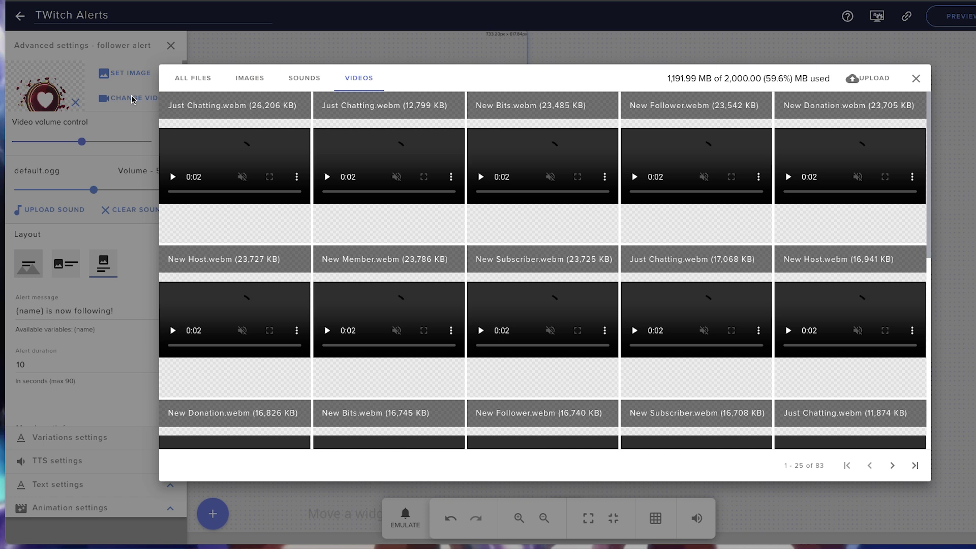
left_click(868, 43)
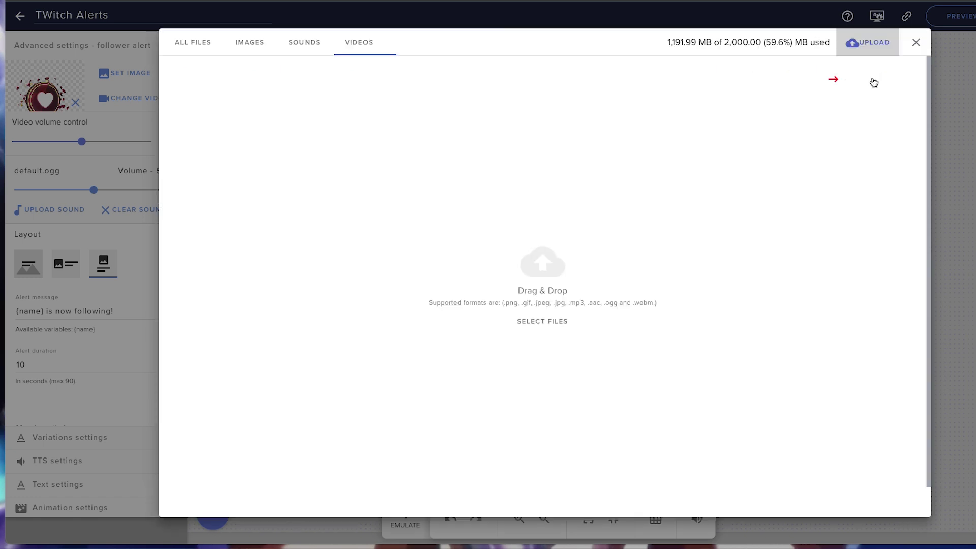
left_click(544, 322)
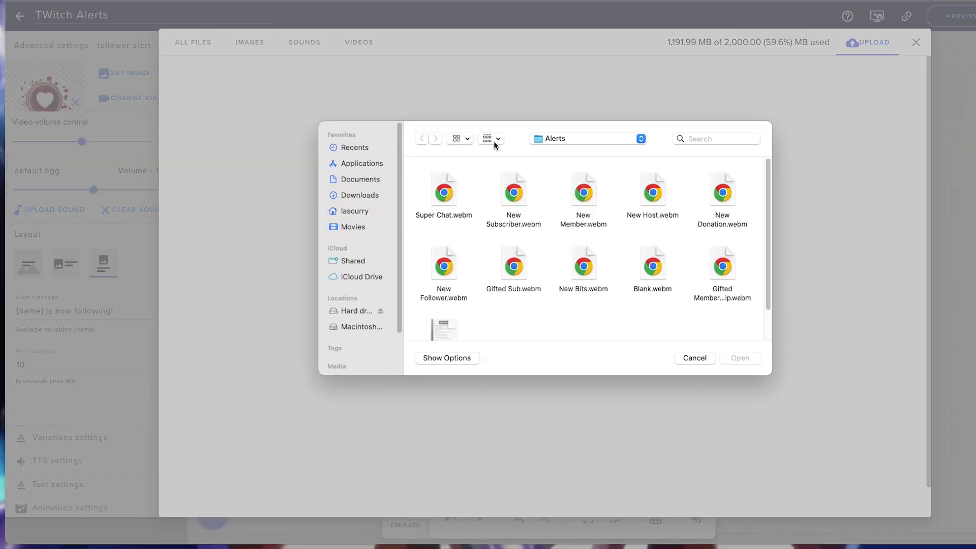
left_click(563, 144)
left_click(563, 148)
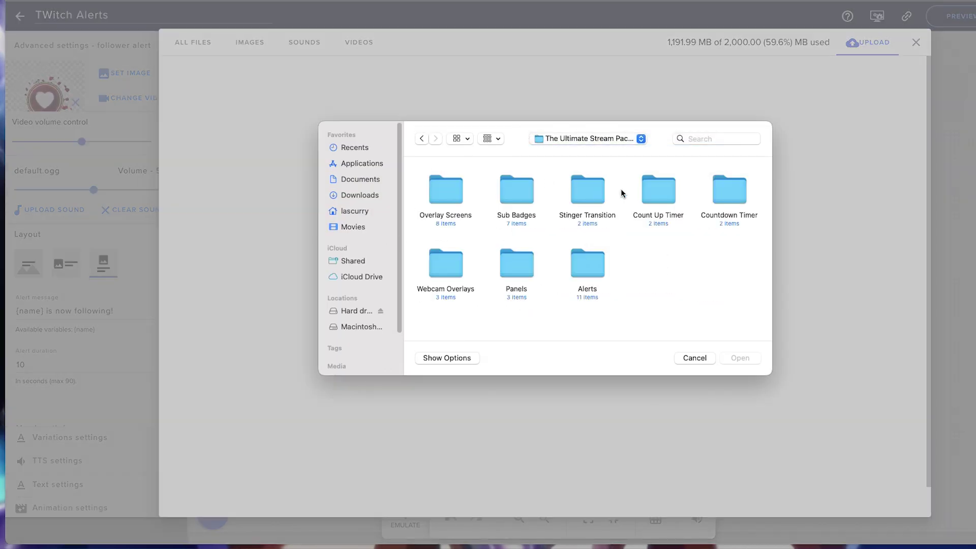
double_click(574, 262)
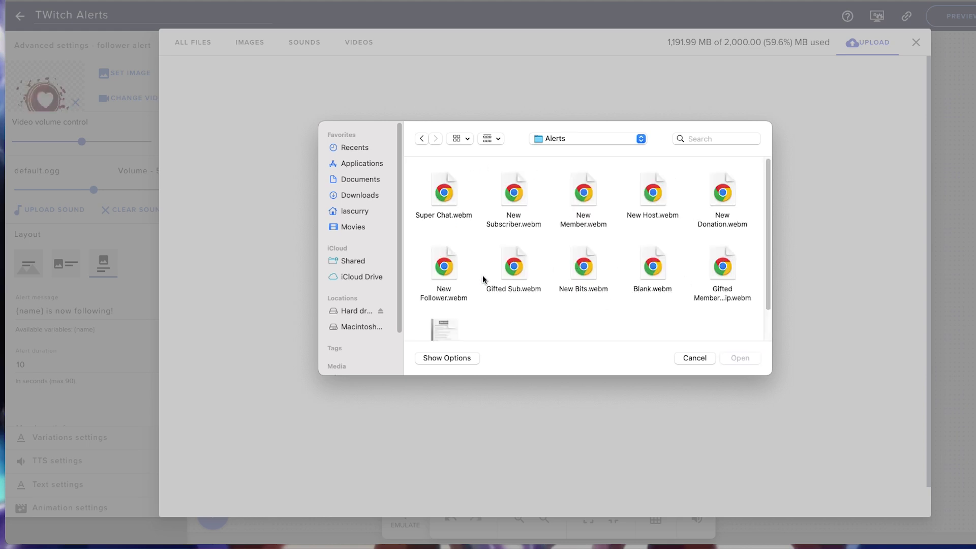
left_click(738, 359)
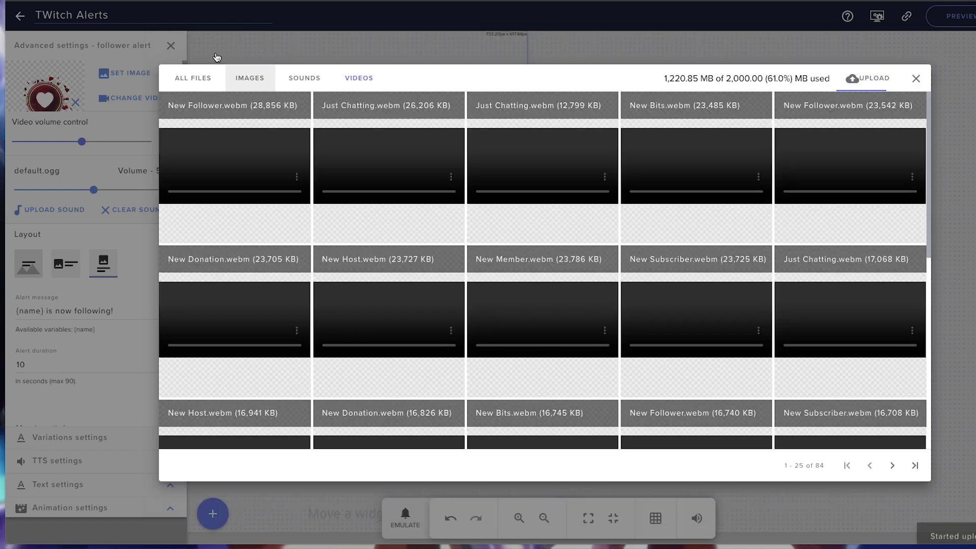
Step: Assign the uploaded New Follower video to the follower alert
left_click(359, 78)
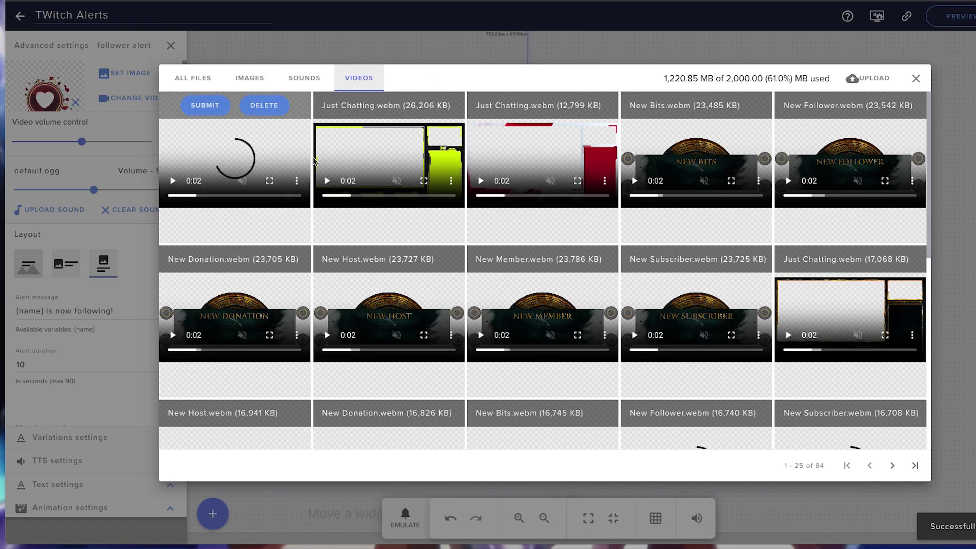
left_click(205, 105)
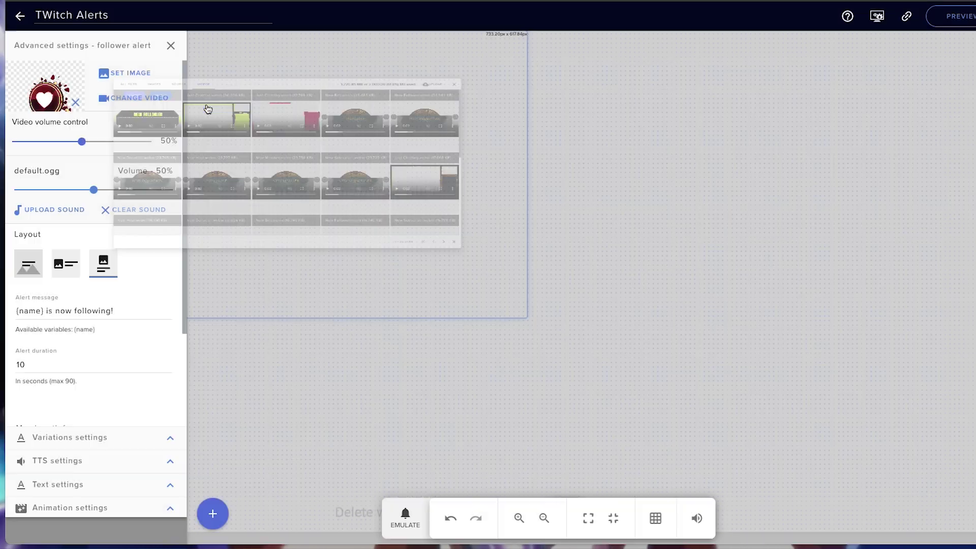
left_click(405, 518)
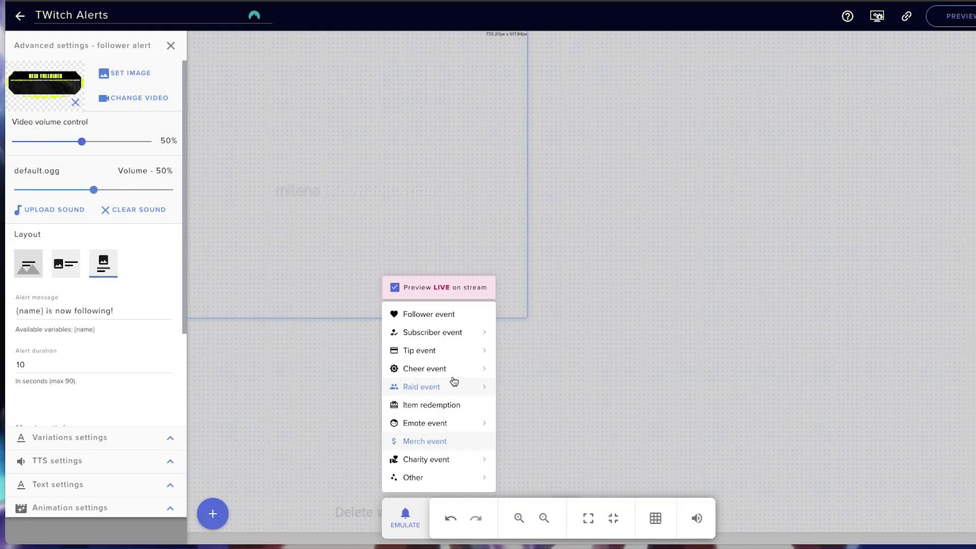
Step: Play a test follower alert to preview the new video
mouse_move(437, 336)
left_click(429, 315)
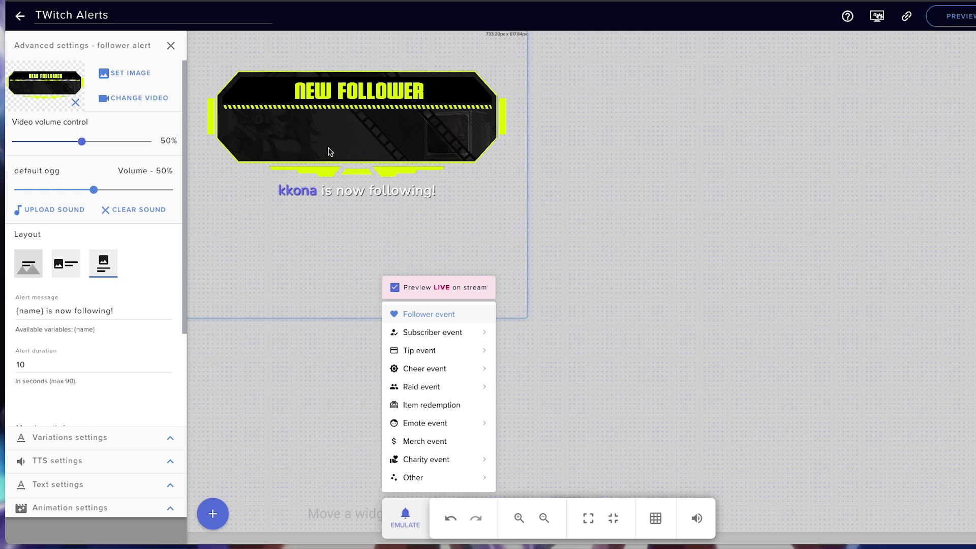
left_click(45, 314)
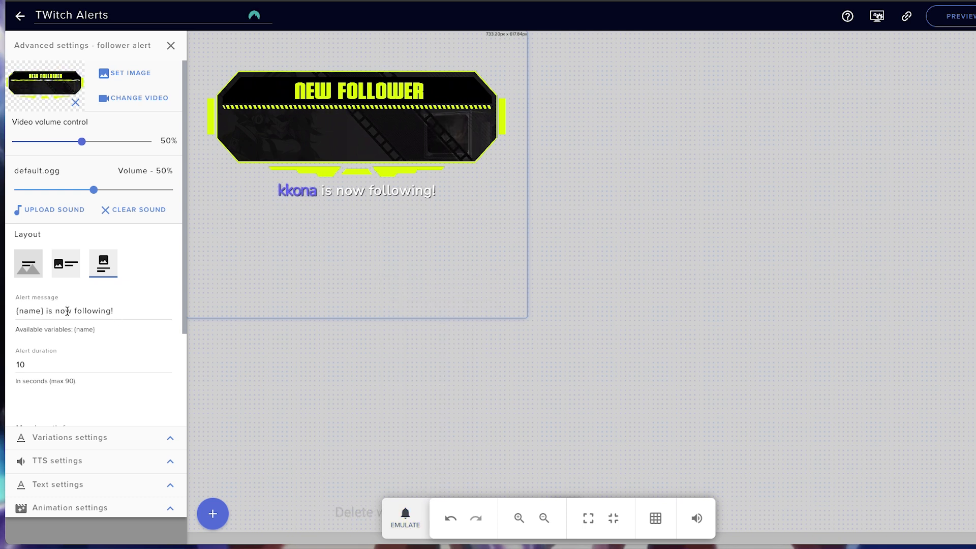
Step: Edit the follower alert message to read '{name} followed'
left_click_drag(71, 311, 54, 311)
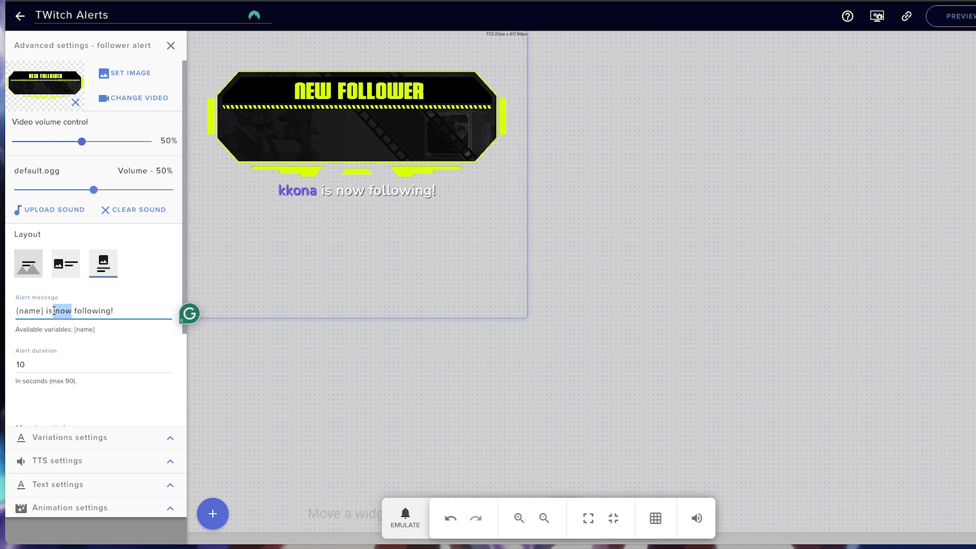
key("BackSpace")
key("BackSpace")
key("BackSpace")
key("BackSpace")
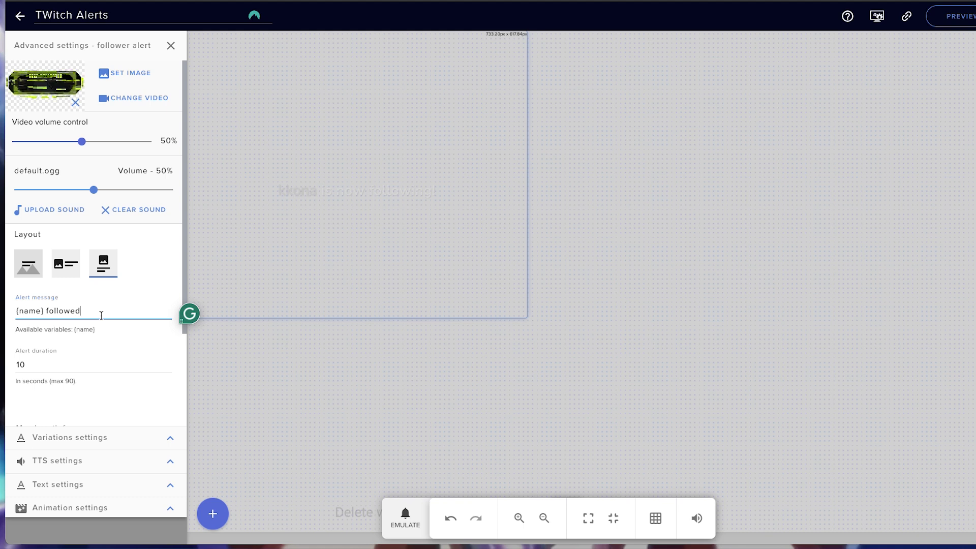
scroll(47, 354, "down", 1)
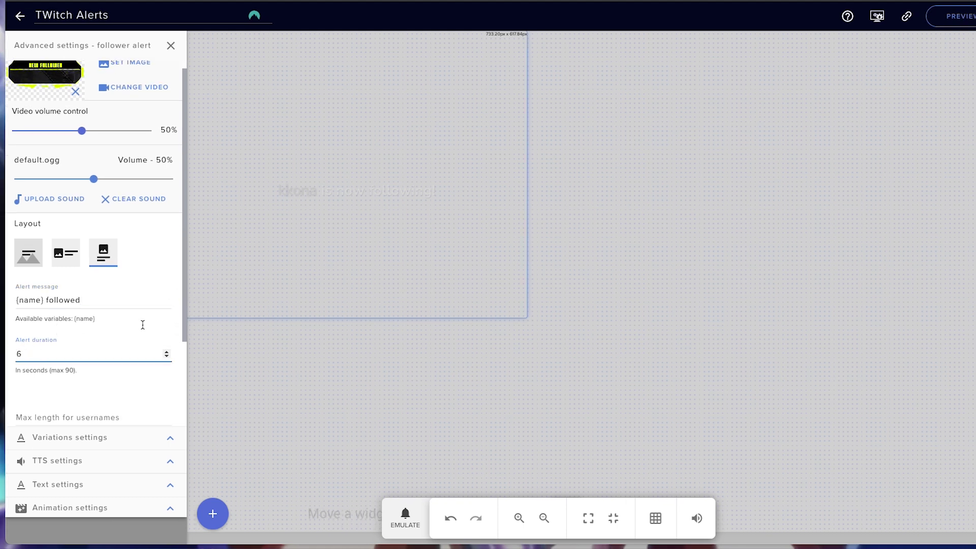
scroll(163, 325, "down", 4)
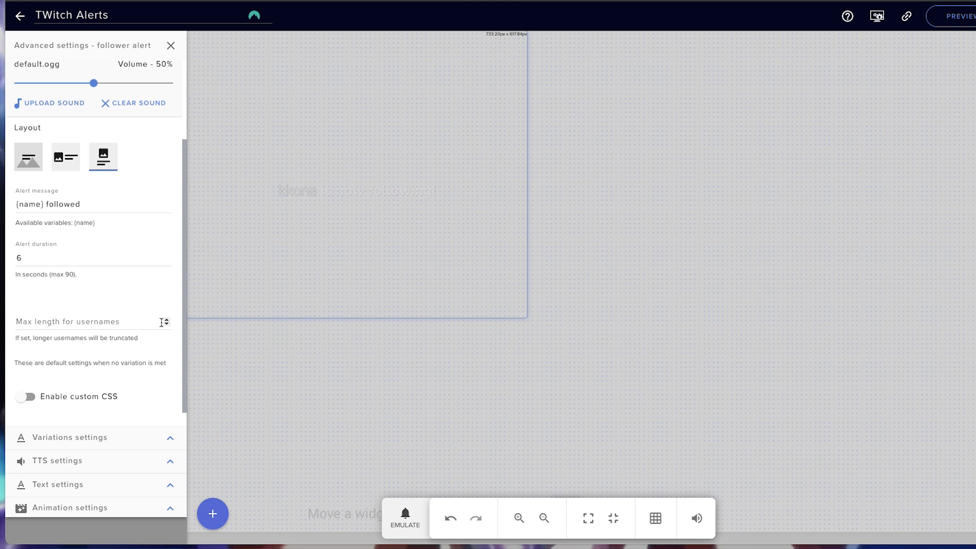
scroll(163, 324, "up", 3)
scroll(160, 160, "up", 1)
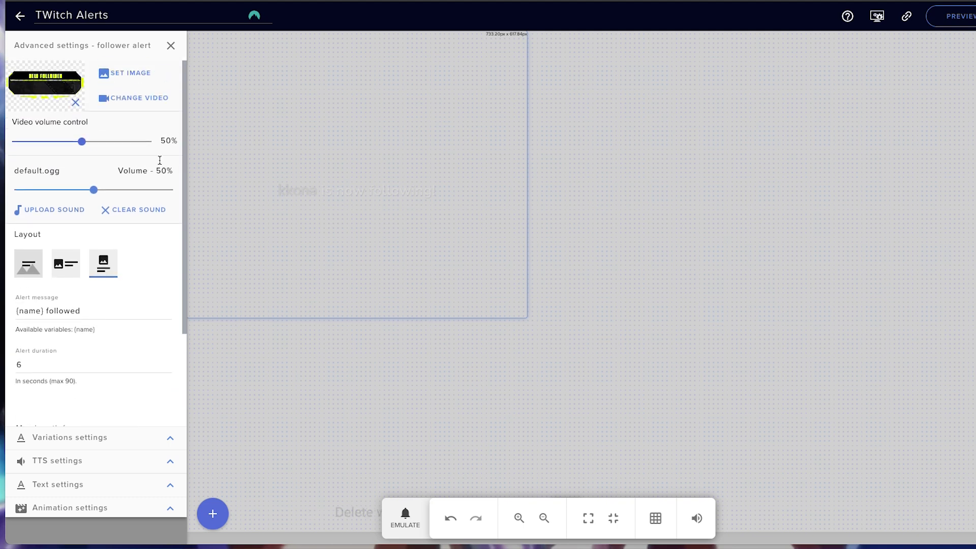
Step: Clear the follower alert's default sound and preview a test follower alert
left_click(115, 213)
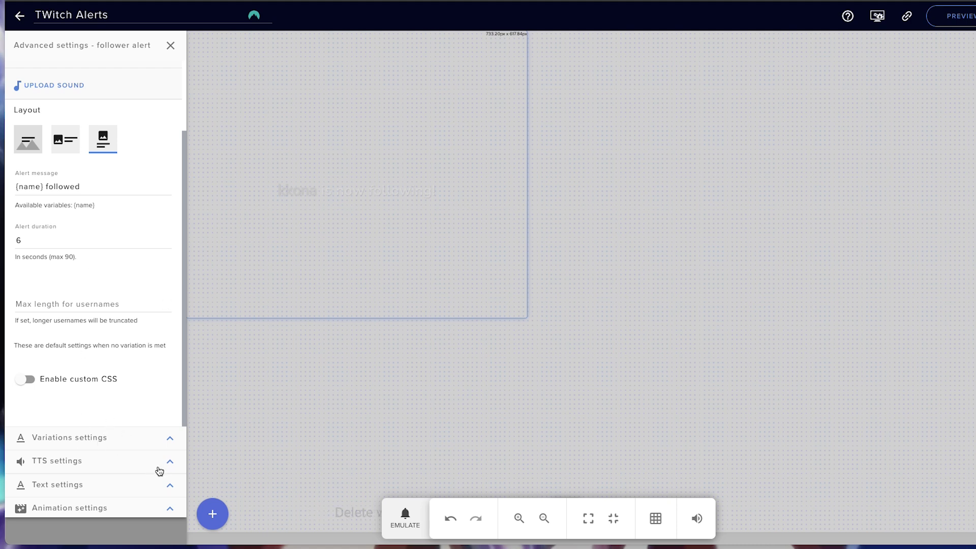
left_click(169, 487)
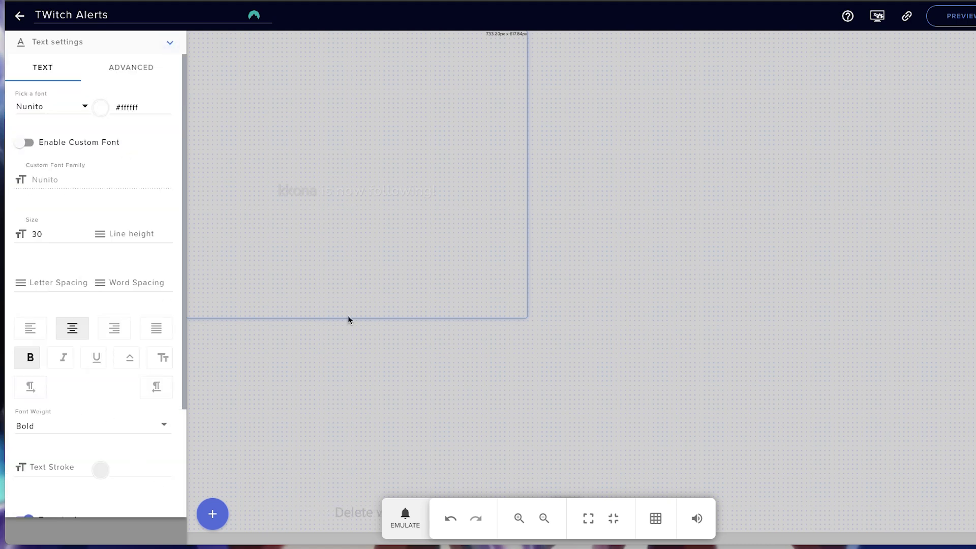
scroll(124, 274, "down", 1)
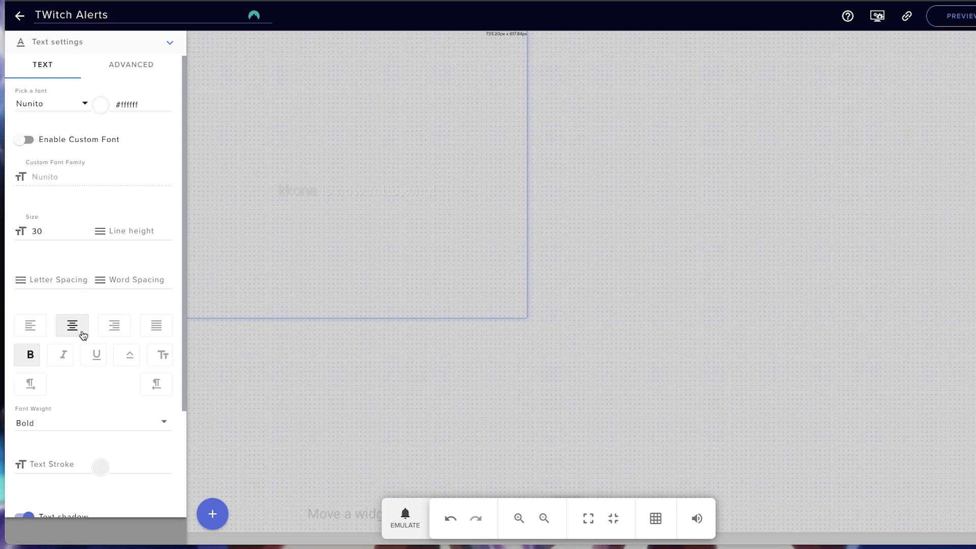
scroll(76, 329, "down", 3)
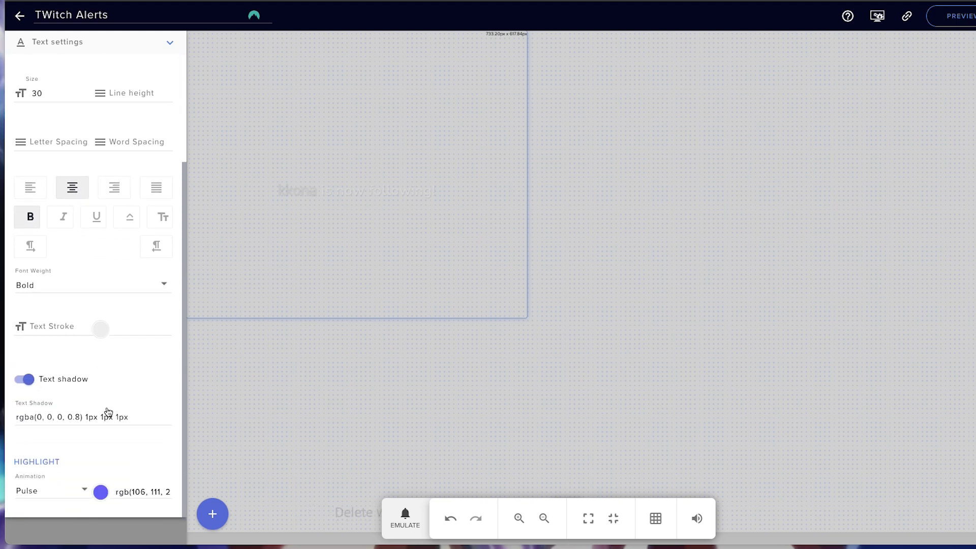
scroll(92, 411, "up", 3)
left_click(405, 517)
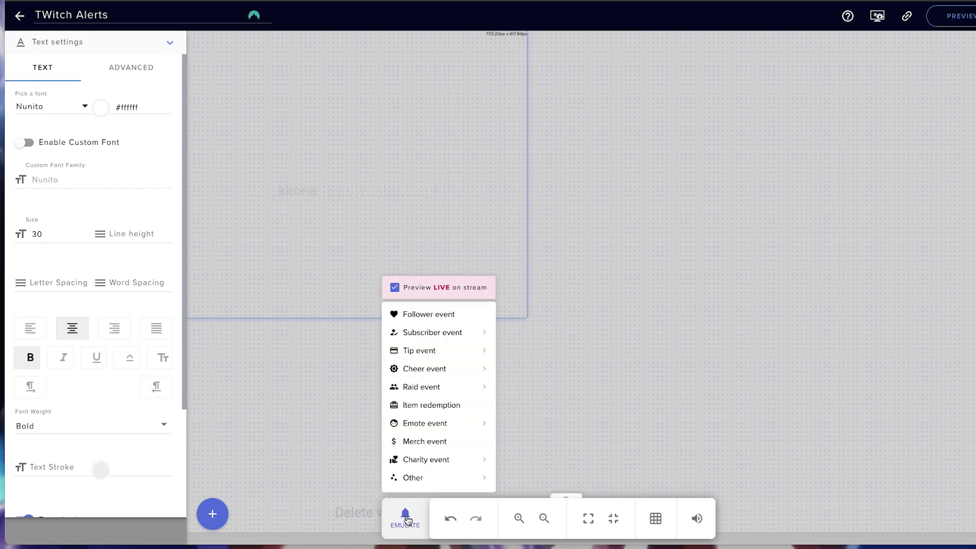
left_click(424, 312)
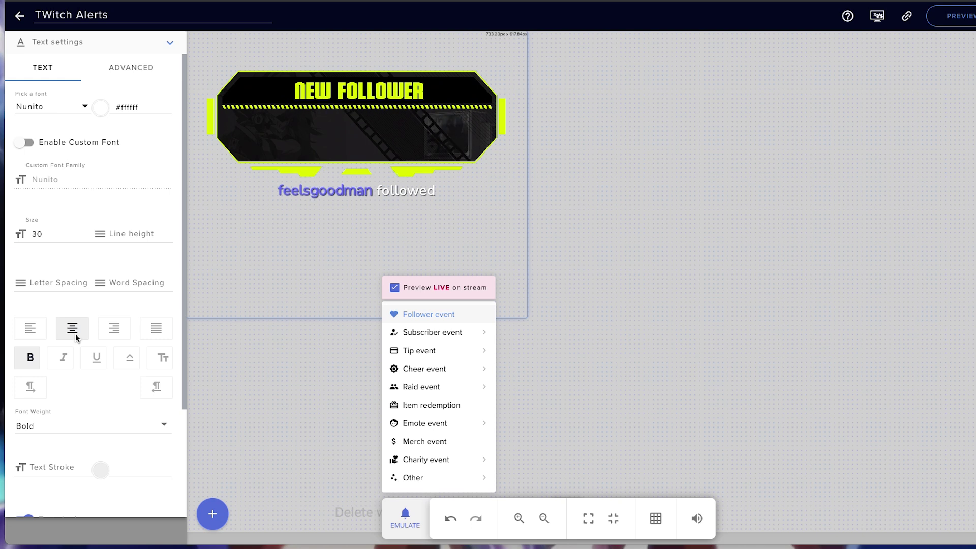
left_click(181, 427)
Step: Change the name highlight colour from purple to near-white
scroll(166, 398, "down", 3)
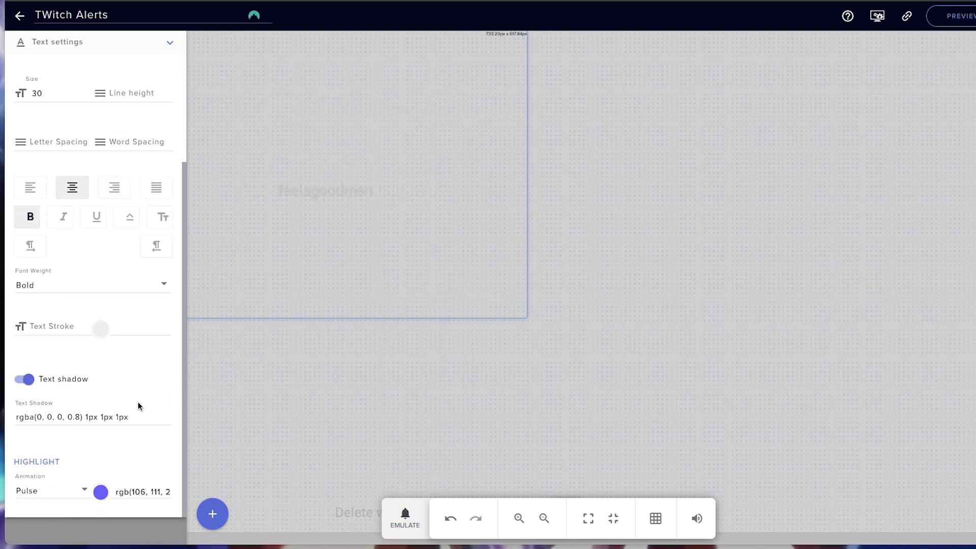
left_click(101, 492)
left_click_drag(96, 501, 55, 501)
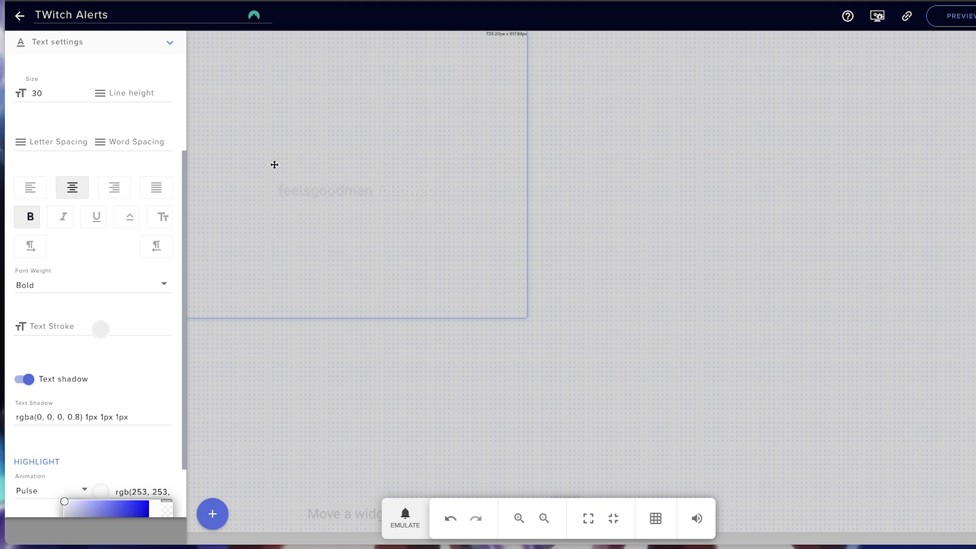
scroll(160, 275, "up", 3)
scroll(138, 315, "down", 1)
scroll(136, 68, "up", 1)
left_click(132, 69)
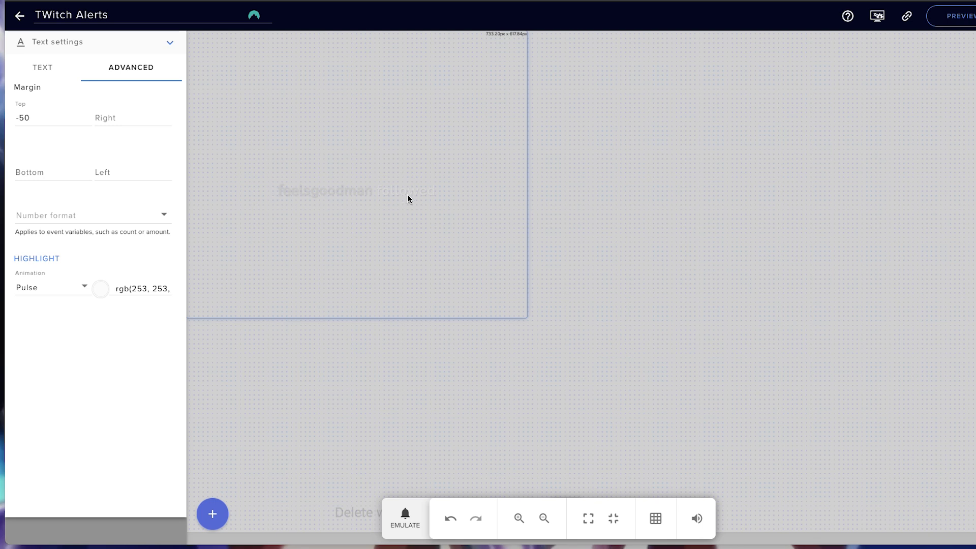
Step: Try top margins of 15 and -15 on the follower text, previewing each with a test alert
left_click_drag(34, 118, 20, 117)
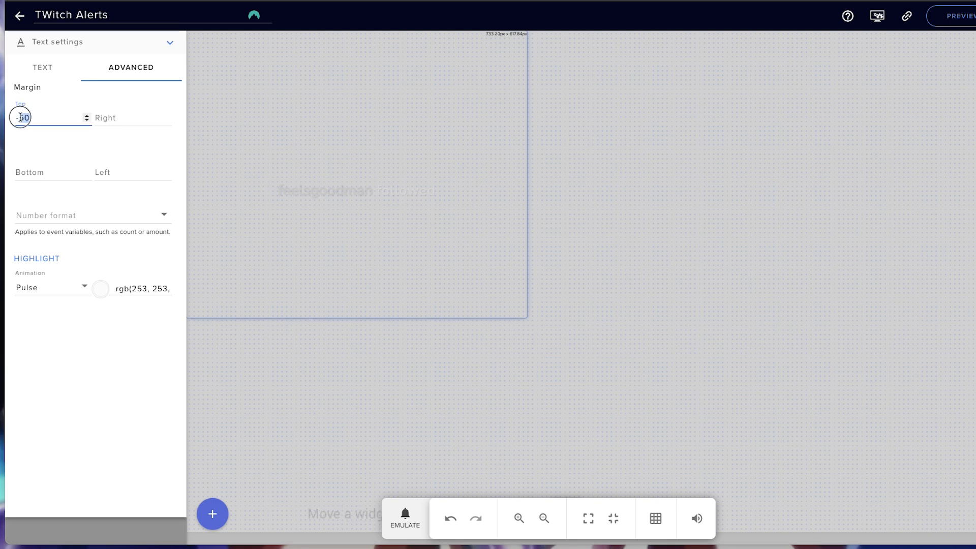
type("15")
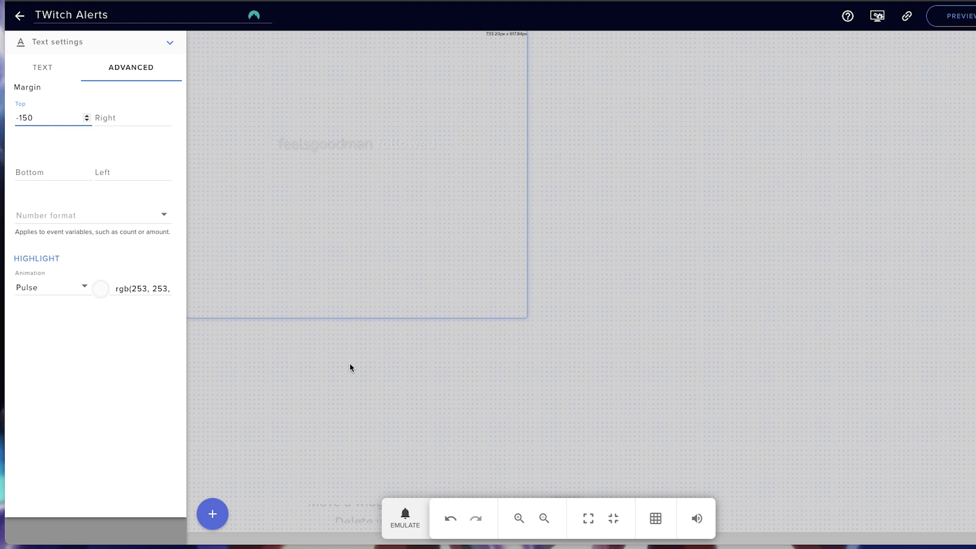
left_click(405, 516)
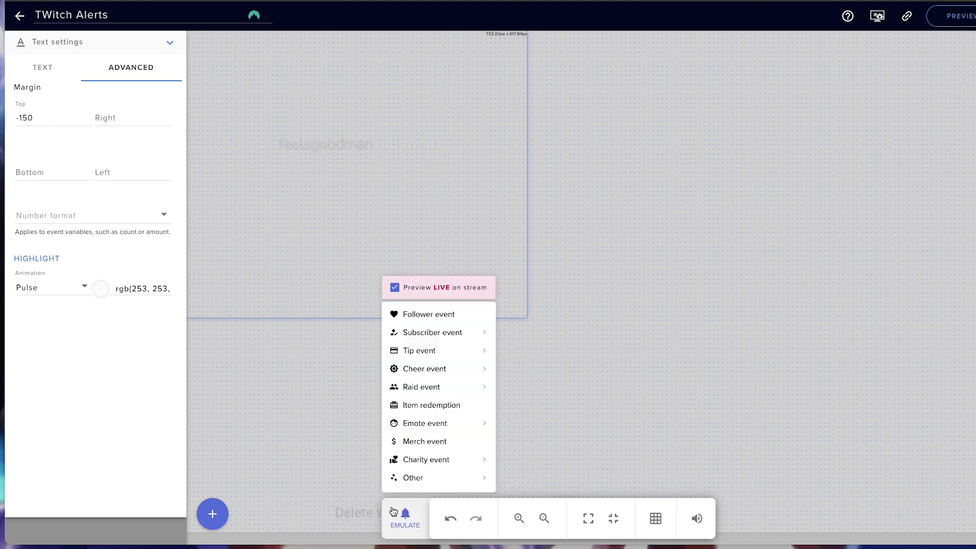
left_click(434, 322)
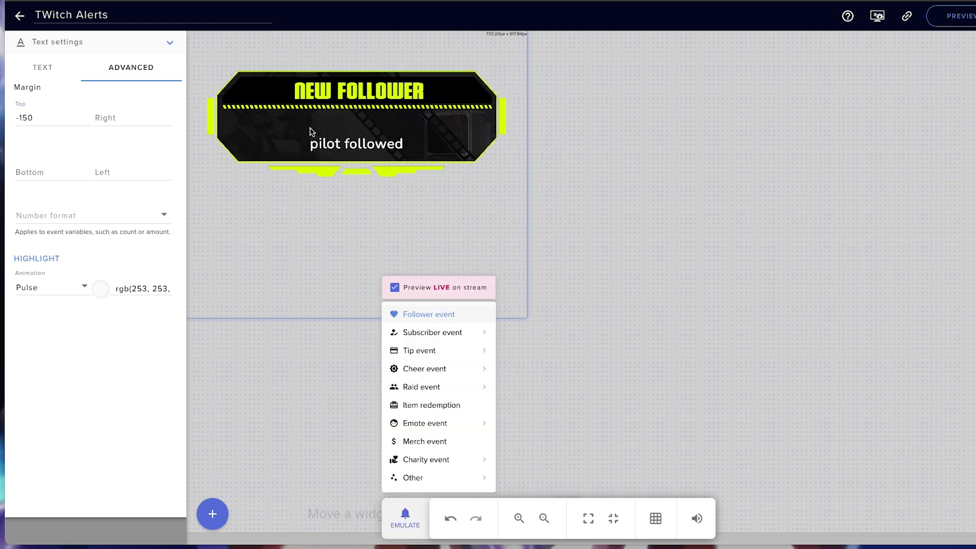
left_click(27, 118)
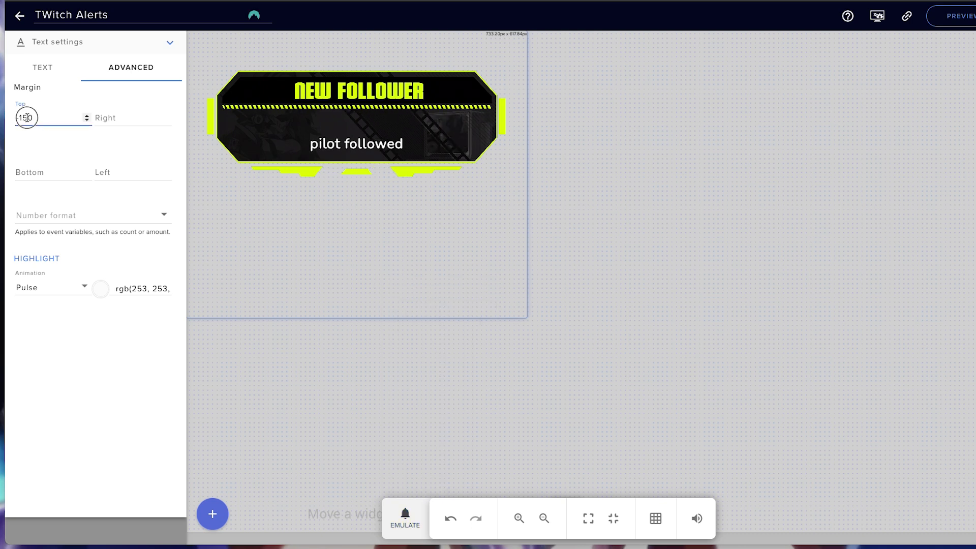
key("Home")
type("-")
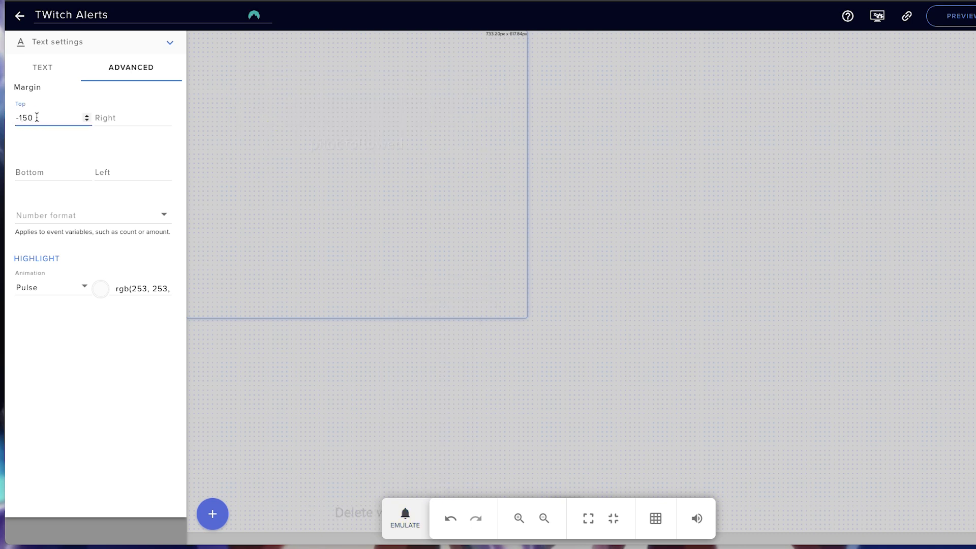
left_click(405, 518)
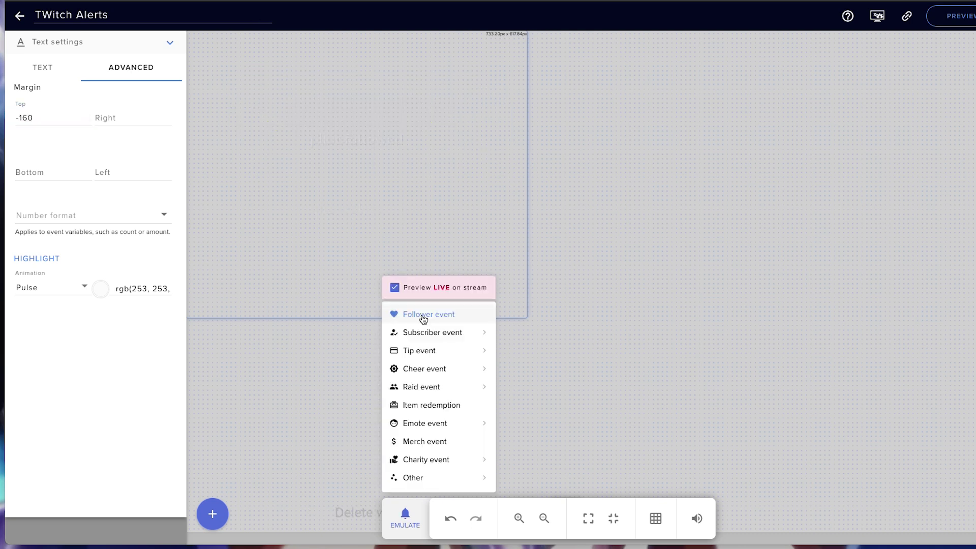
left_click(424, 319)
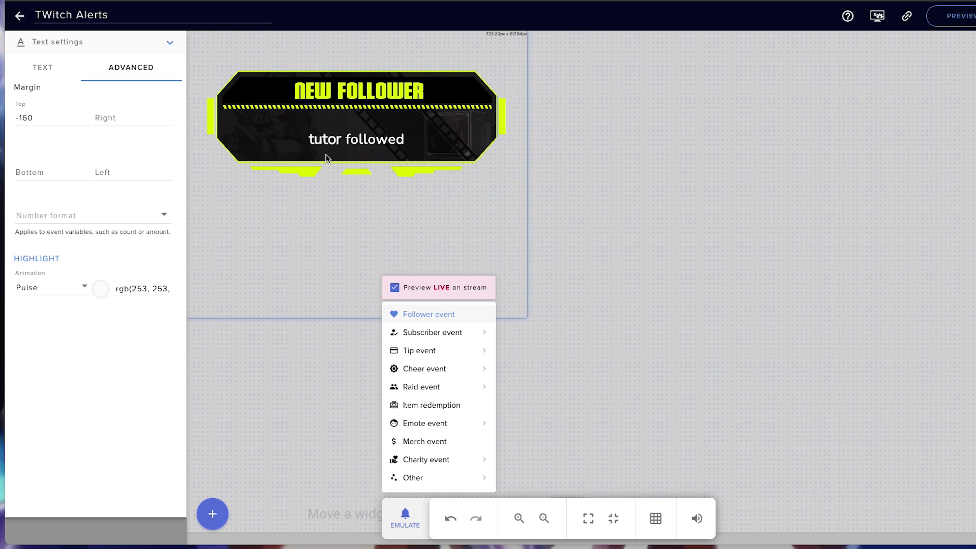
Step: Set the follower text top margin to -175 and font size to 40
left_click(35, 118)
double_click(35, 117)
type("175")
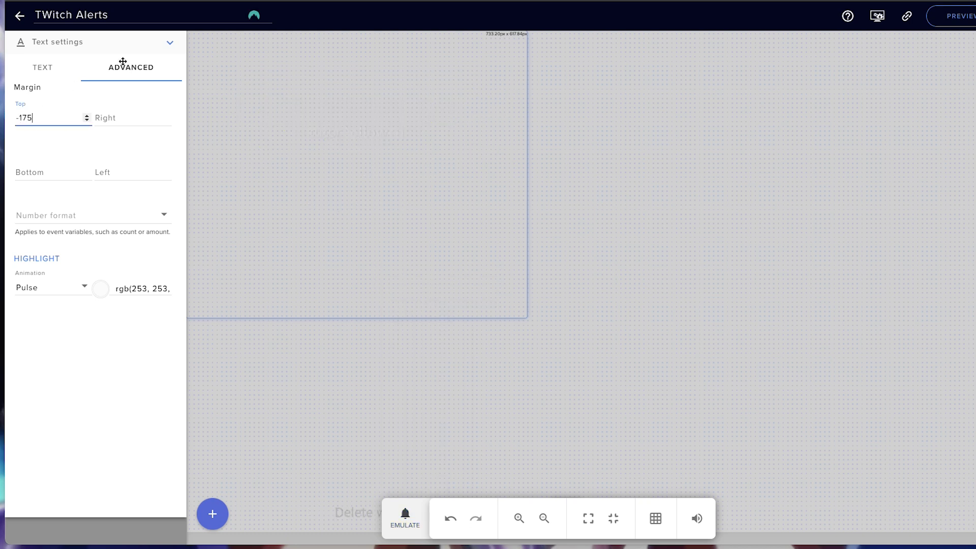
left_click(36, 74)
double_click(32, 233)
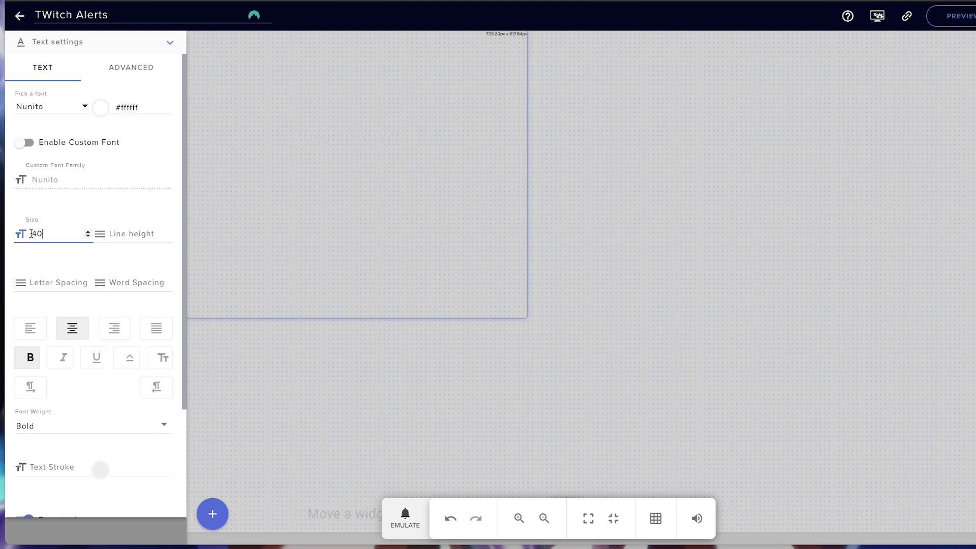
left_click(405, 505)
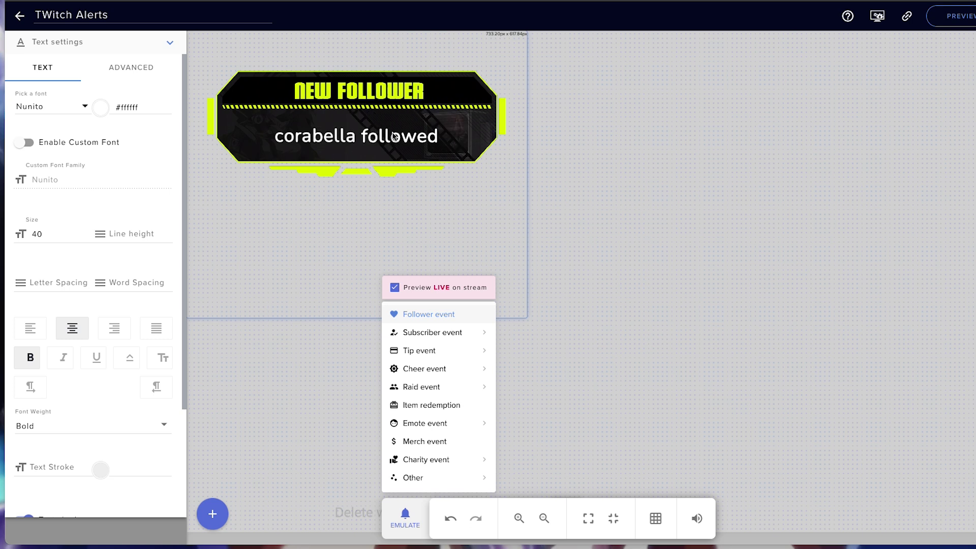
left_click(305, 366)
Step: Save the overlay and close the text styling settings
left_click(935, 16)
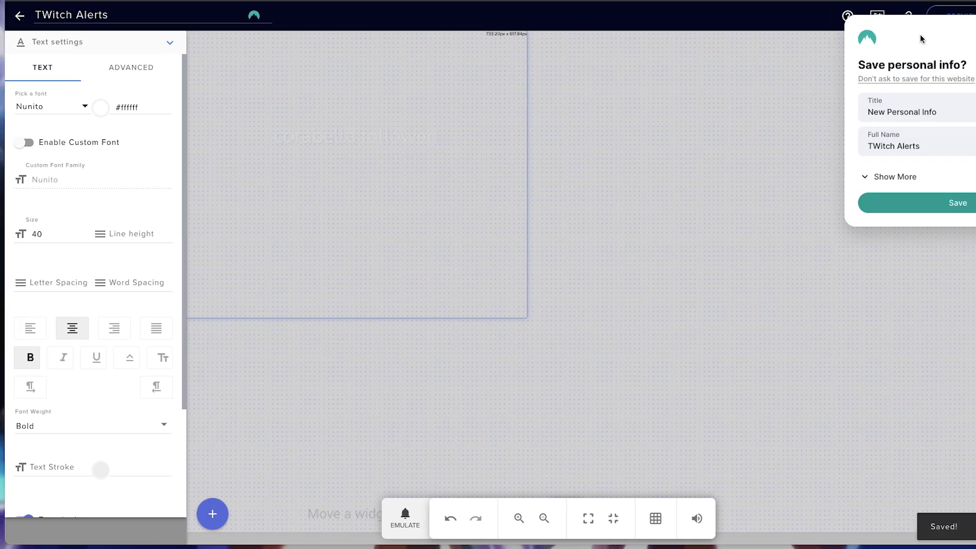
left_click(426, 53)
left_click(168, 45)
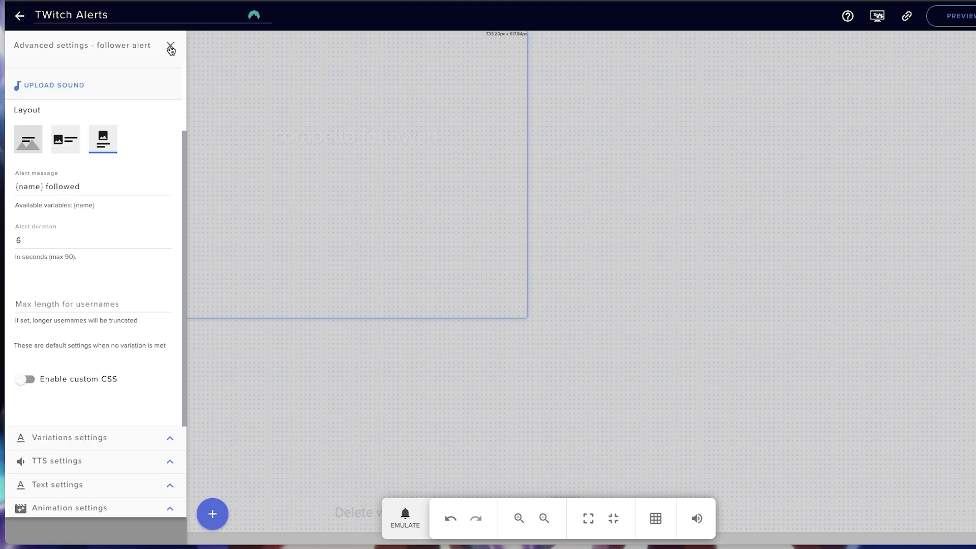
Step: Close the follower alert settings and open the subscriber alert's advanced settings
left_click(171, 48)
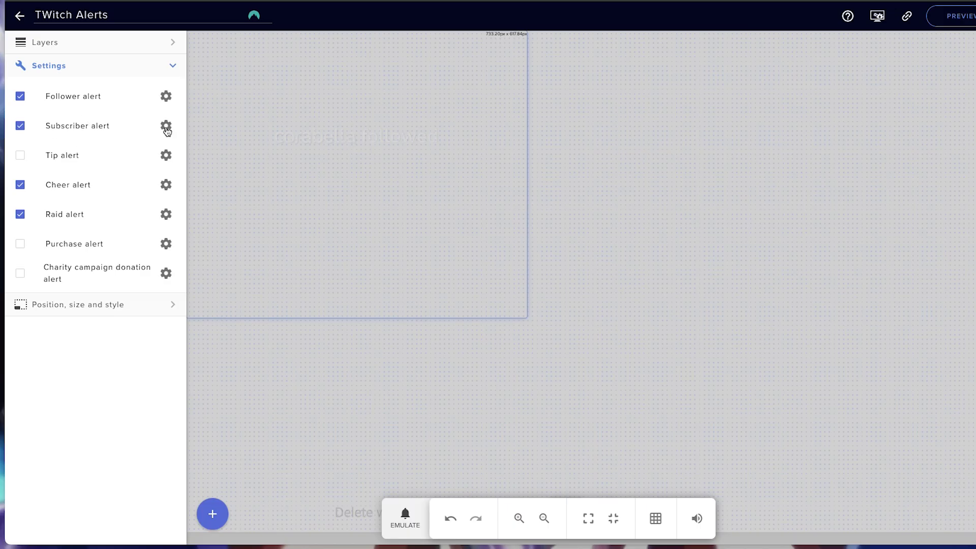
left_click(166, 127)
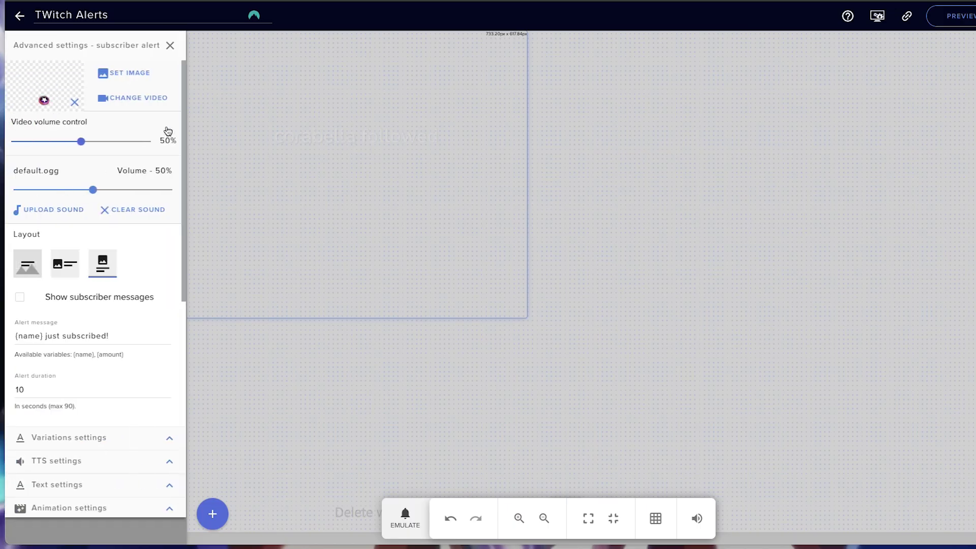
Step: Upload the New Subscriber .webm and set it as the subscriber alert video
left_click(131, 98)
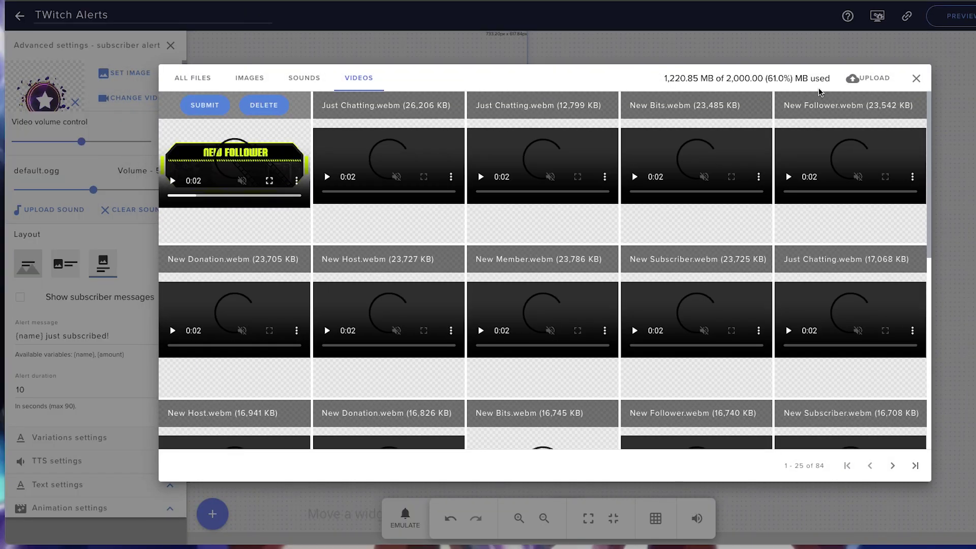
left_click(867, 43)
left_click(553, 322)
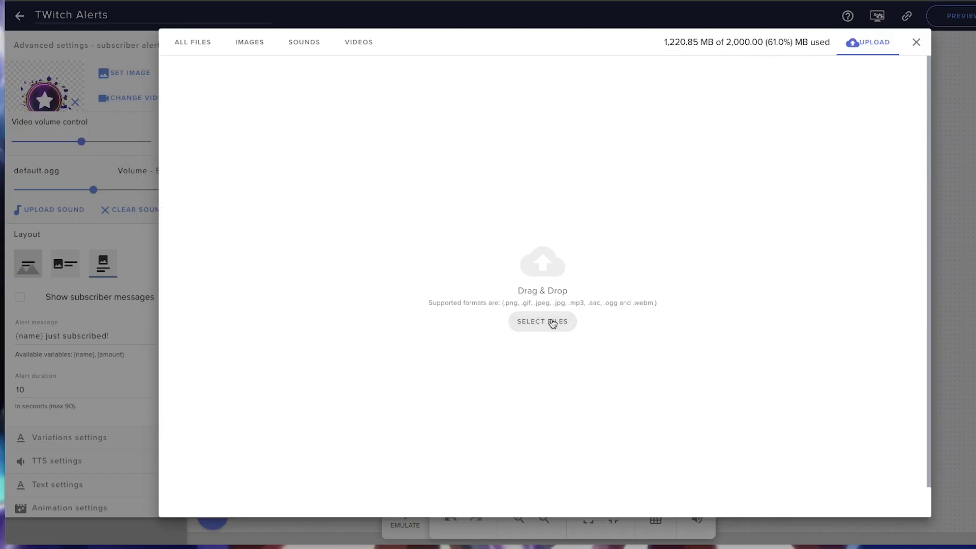
left_click(739, 361)
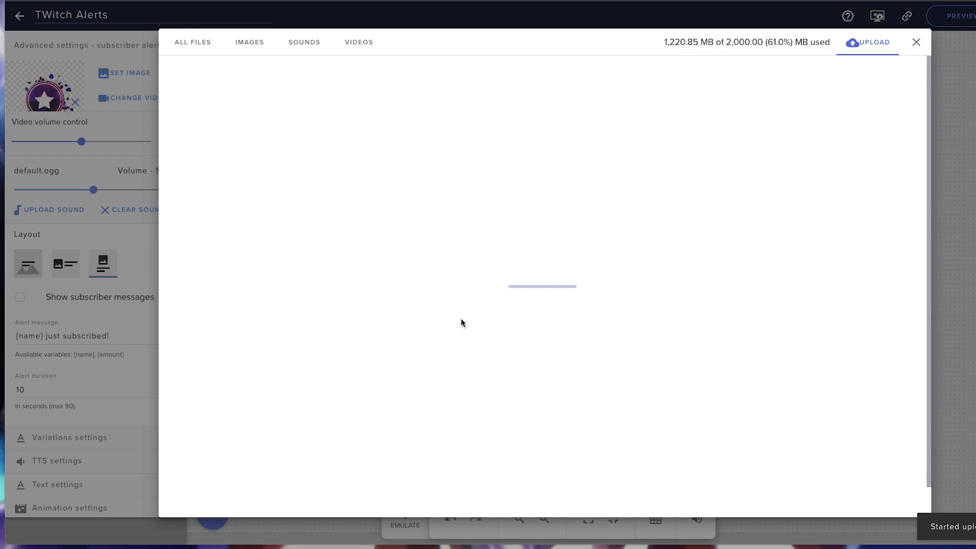
mouse_move(268, 148)
left_click(208, 106)
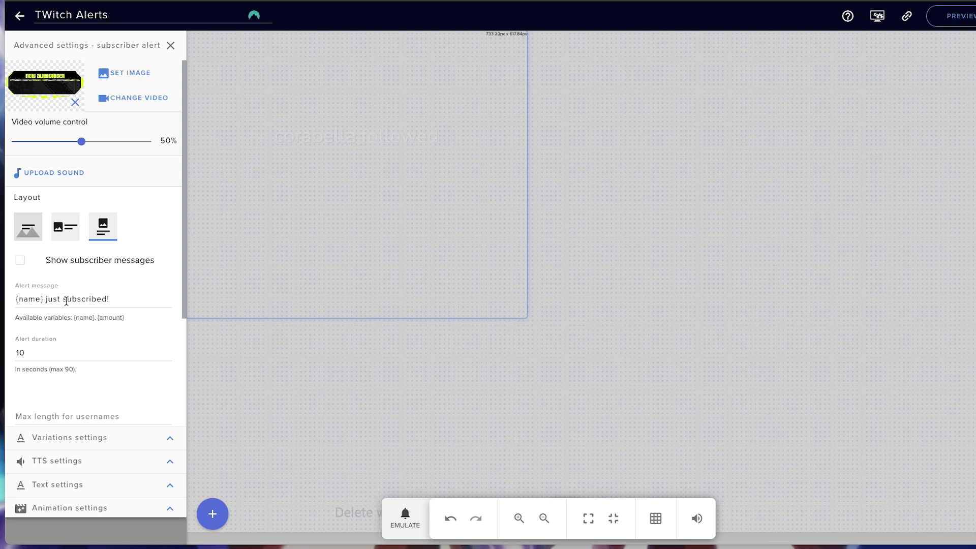
Step: Change the subscriber alert message to '{name} just subbed'
left_click_drag(45, 299, 79, 299)
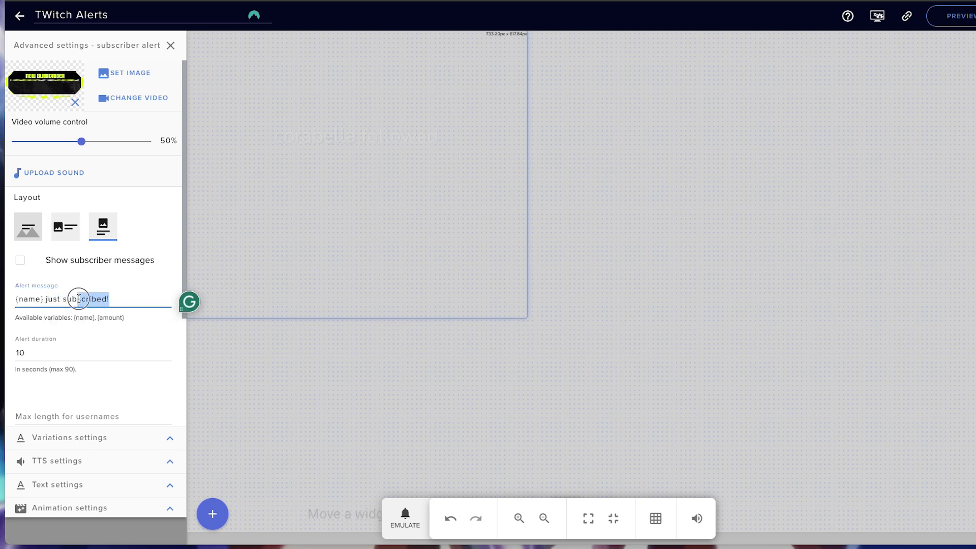
key("BackSpace")
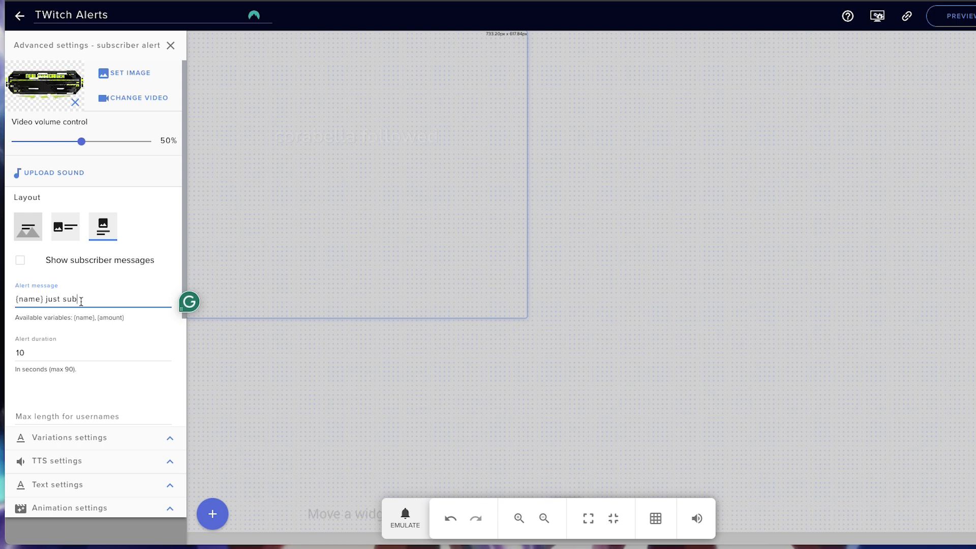
type("bed")
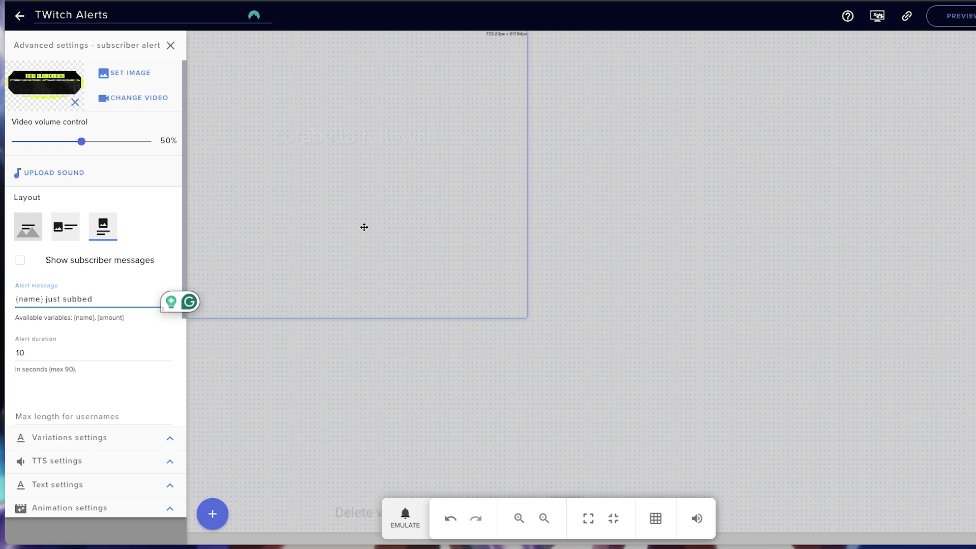
Step: Set the subscriber alert duration to 6 seconds and select its text size of 35
scroll(84, 294, "down", 1)
left_click(12, 278)
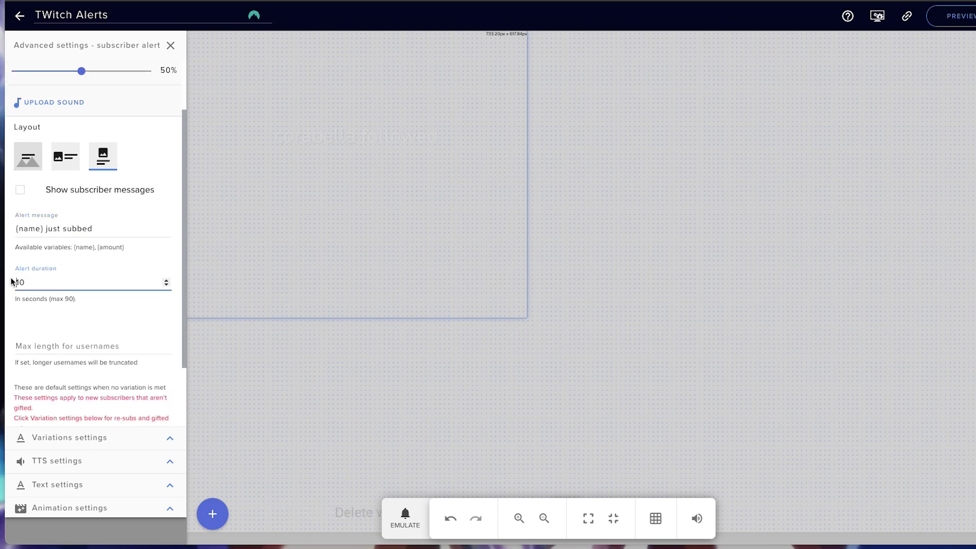
key("Down")
left_click(14, 283)
type("69")
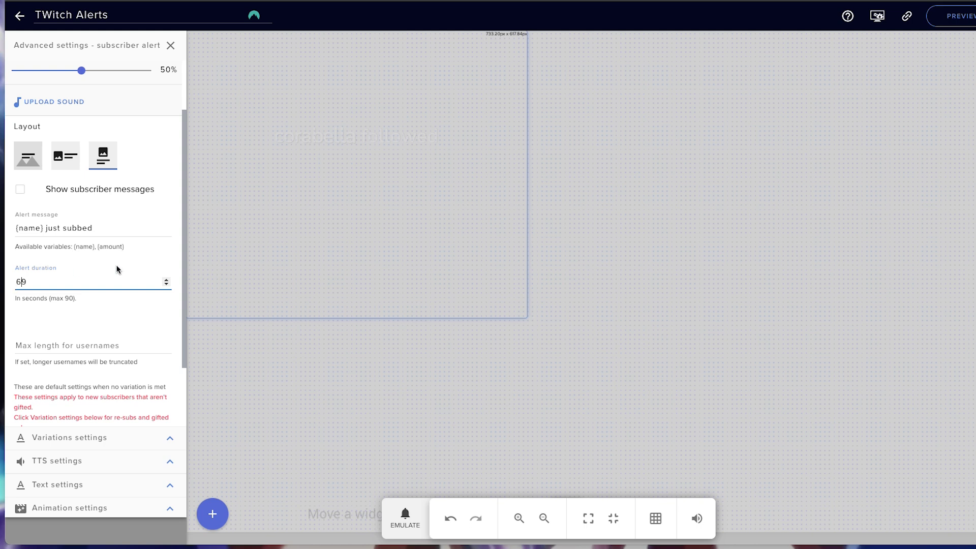
key("Delete")
scroll(102, 320, "down", 1)
left_click(150, 363)
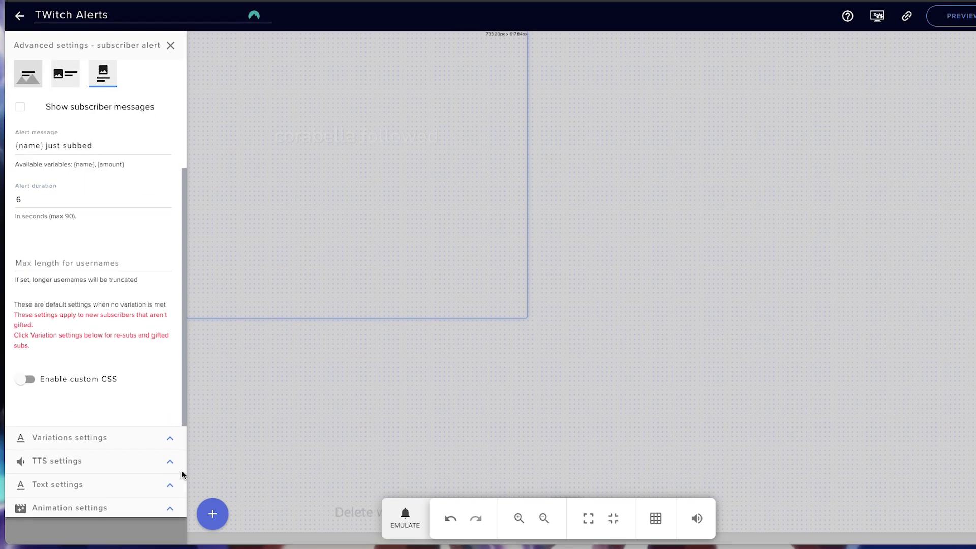
left_click(172, 484)
left_click(32, 234)
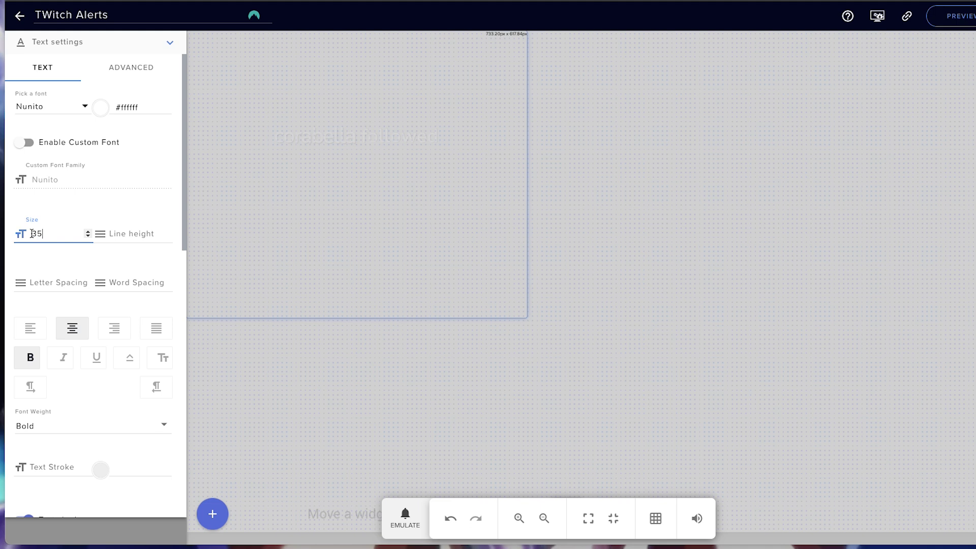
Step: Give the subscriber alert text size 35 and a -175 top margin, then emulate one subscriber alert
left_click(131, 67)
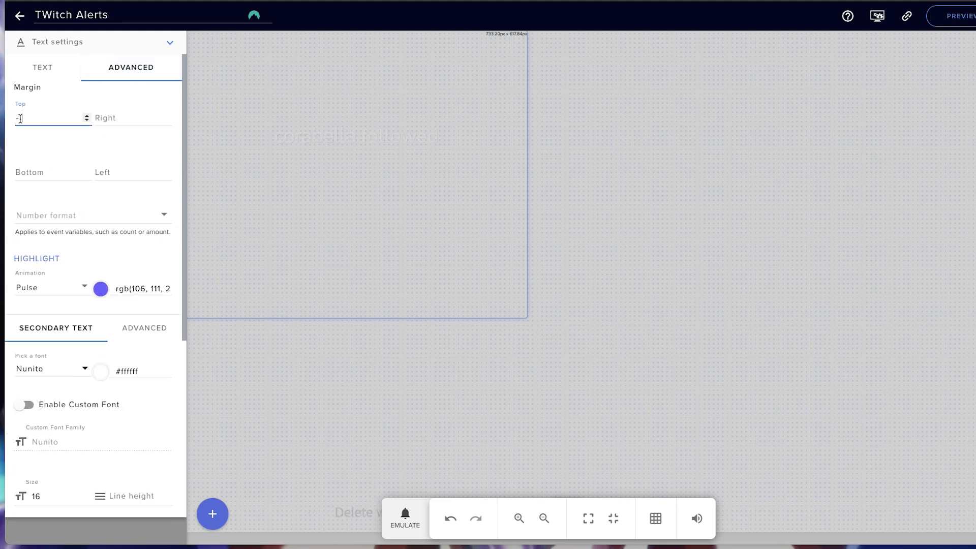
left_click(405, 518)
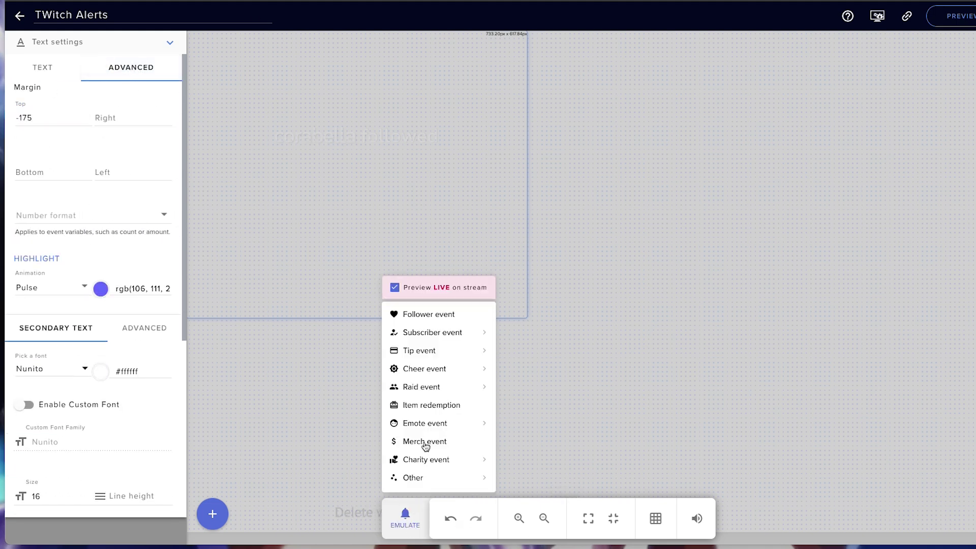
mouse_move(448, 333)
left_click(518, 321)
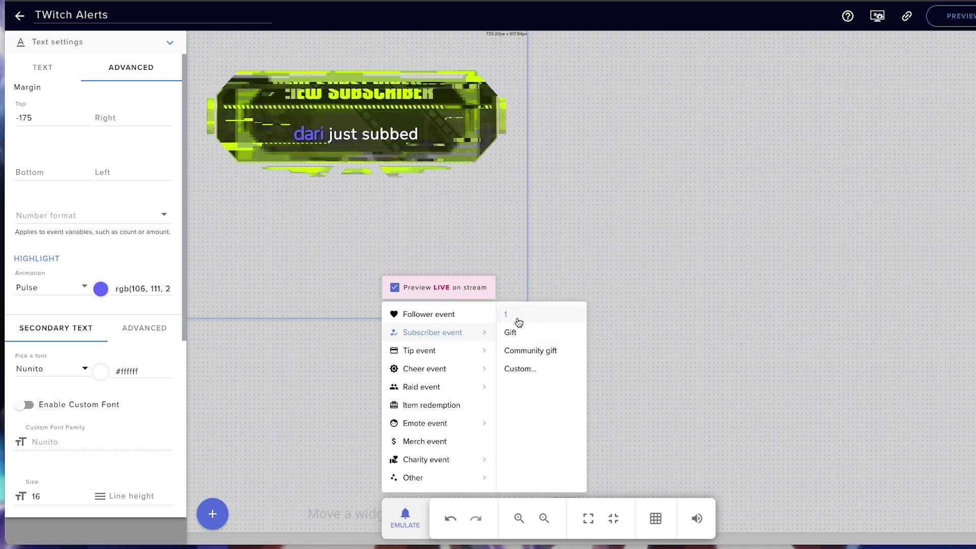
Step: Recolour the name highlight and emulate another subscriber alert to preview it
left_click(101, 289)
left_click(324, 393)
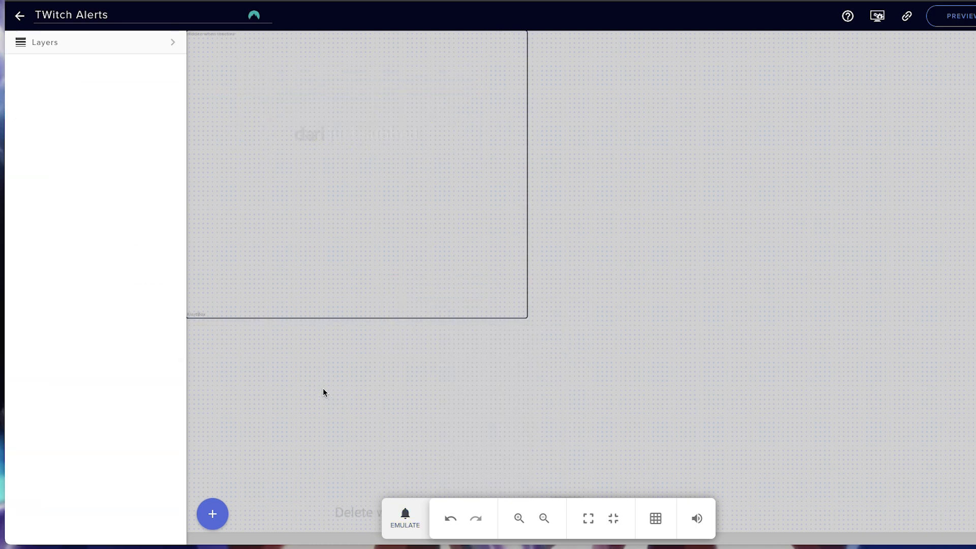
left_click(405, 516)
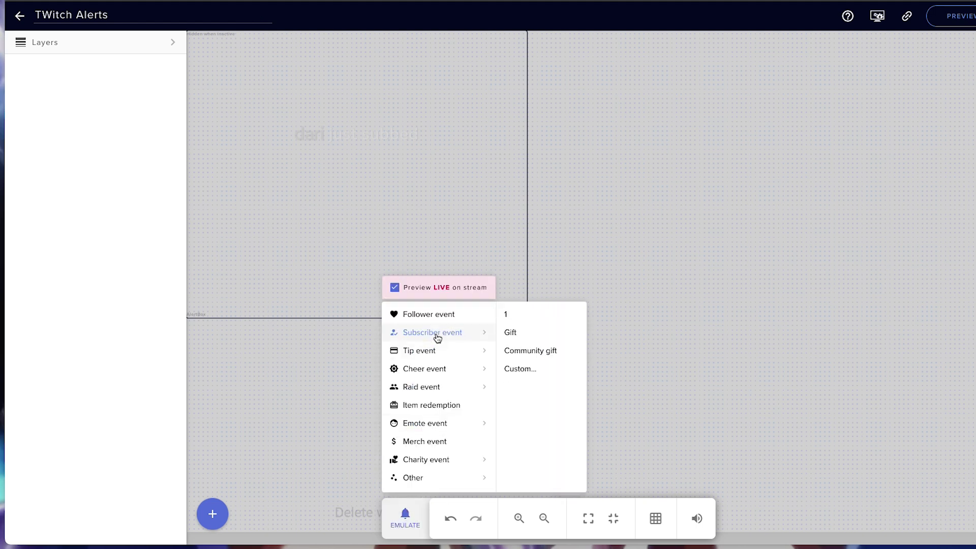
left_click(517, 320)
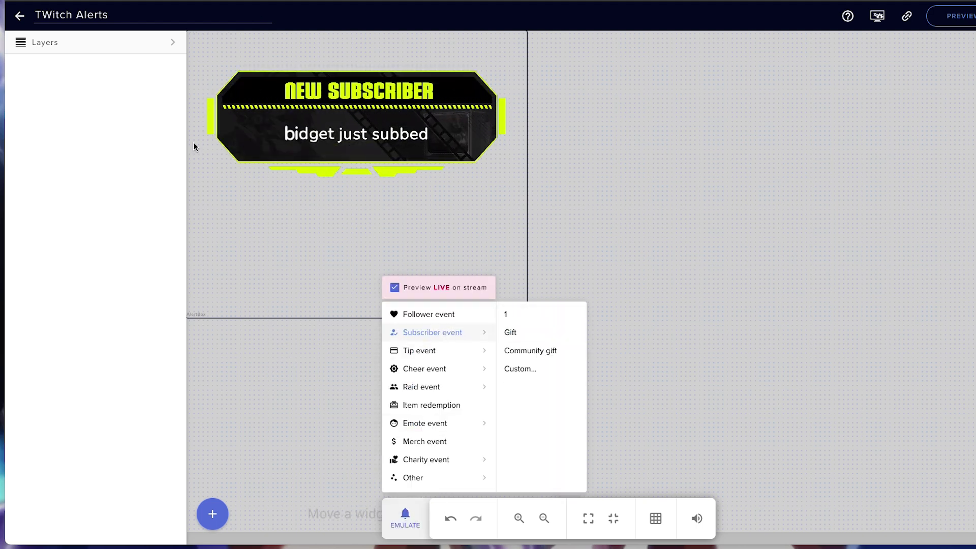
Step: Reopen the subscriber alert settings under the AlertBox 1 layer
left_click(172, 45)
left_click(172, 43)
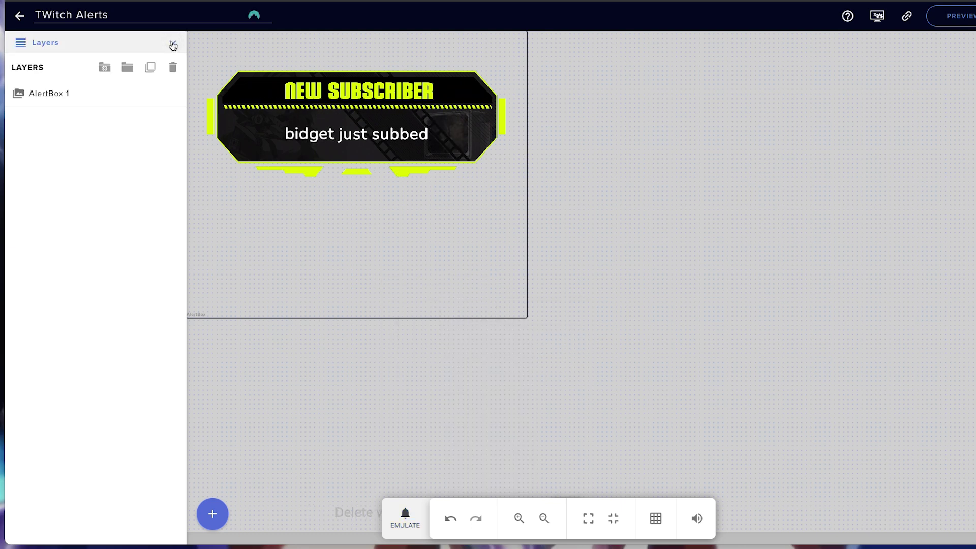
left_click(127, 97)
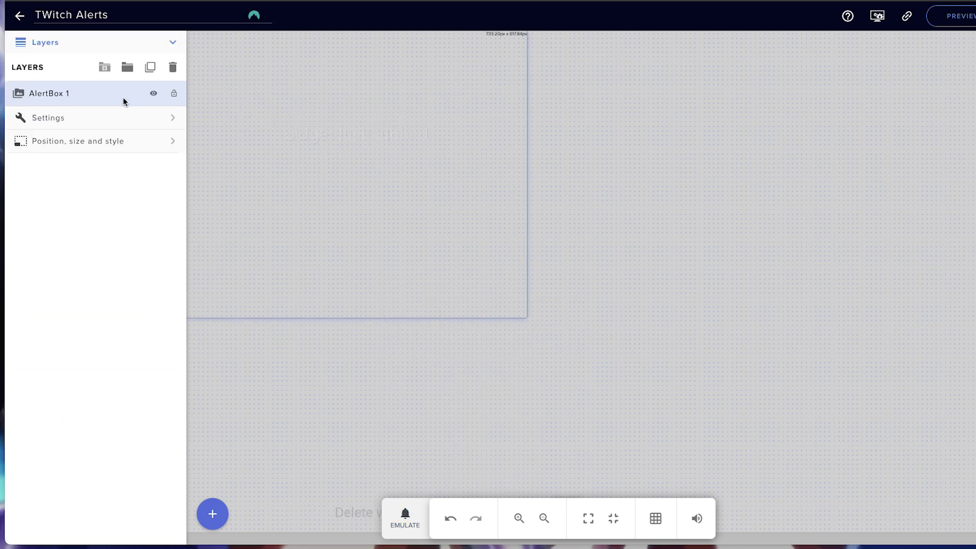
left_click(112, 122)
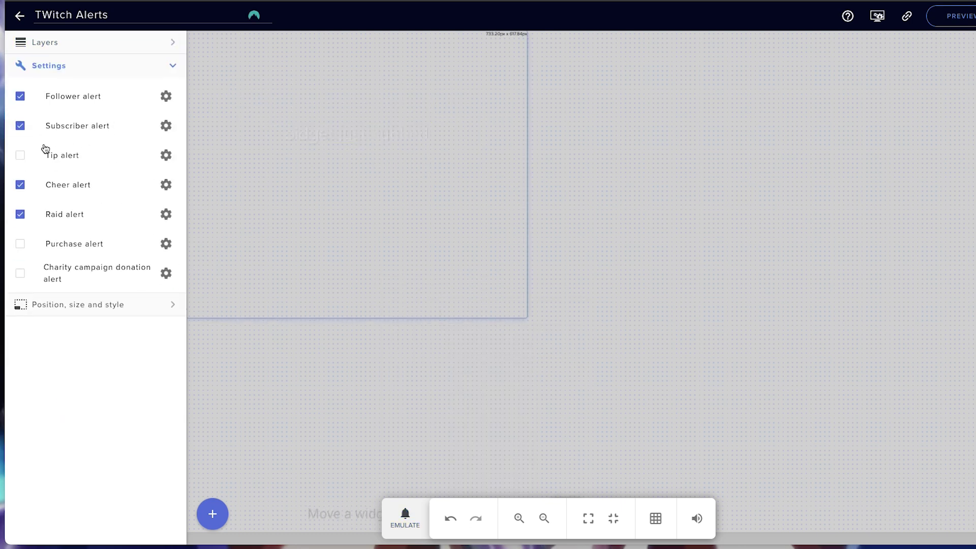
left_click(161, 129)
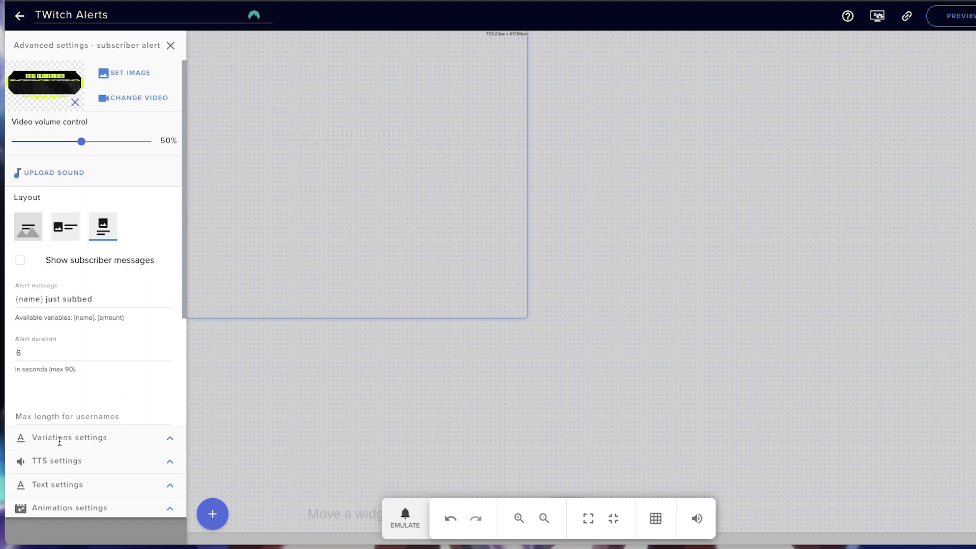
Step: Disable the Community gifts and Subscriber gift variations and edit the Resubscriber variation
left_click(169, 439)
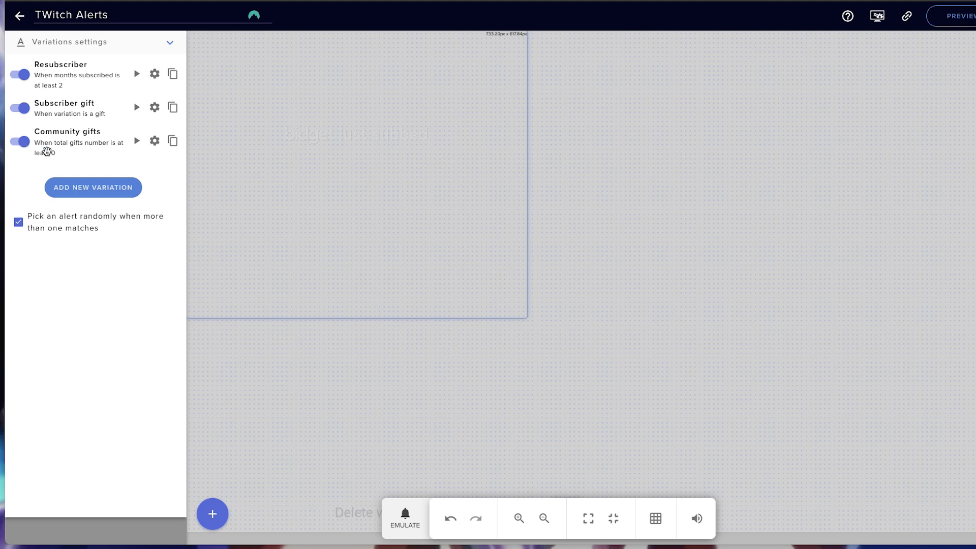
left_click(23, 143)
left_click(21, 109)
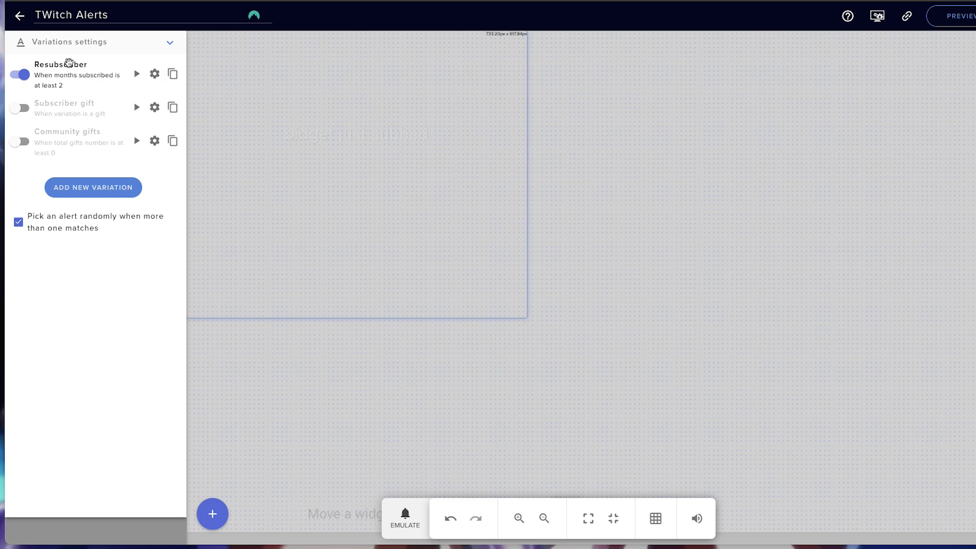
left_click(155, 75)
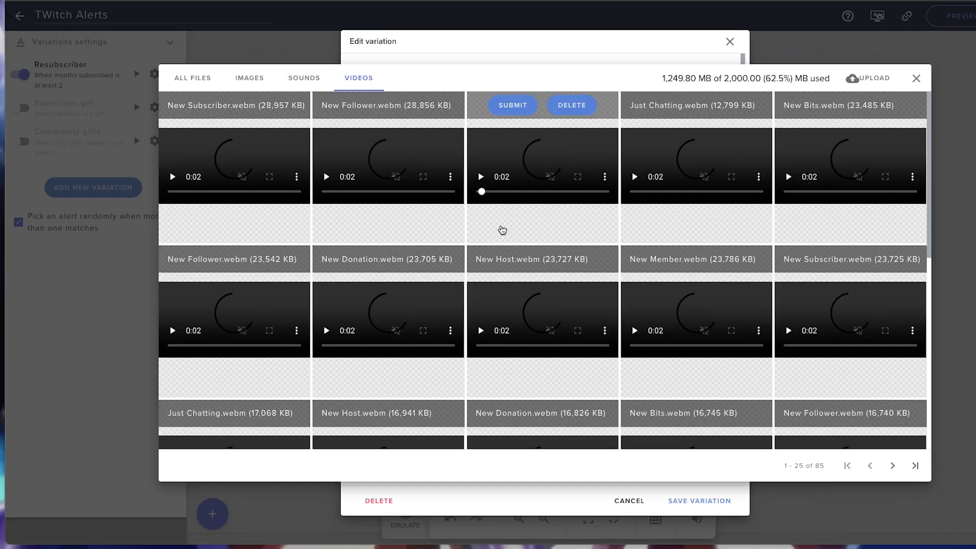
Step: Apply the chosen video to the Resubscriber variation, save it, and preview the alert
left_click(205, 106)
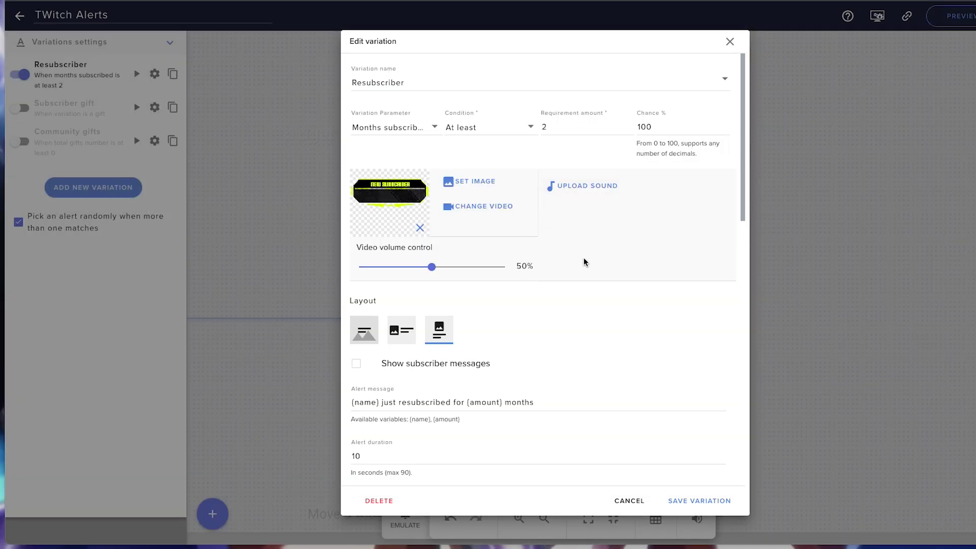
scroll(585, 261, "down", 4)
double_click(354, 277)
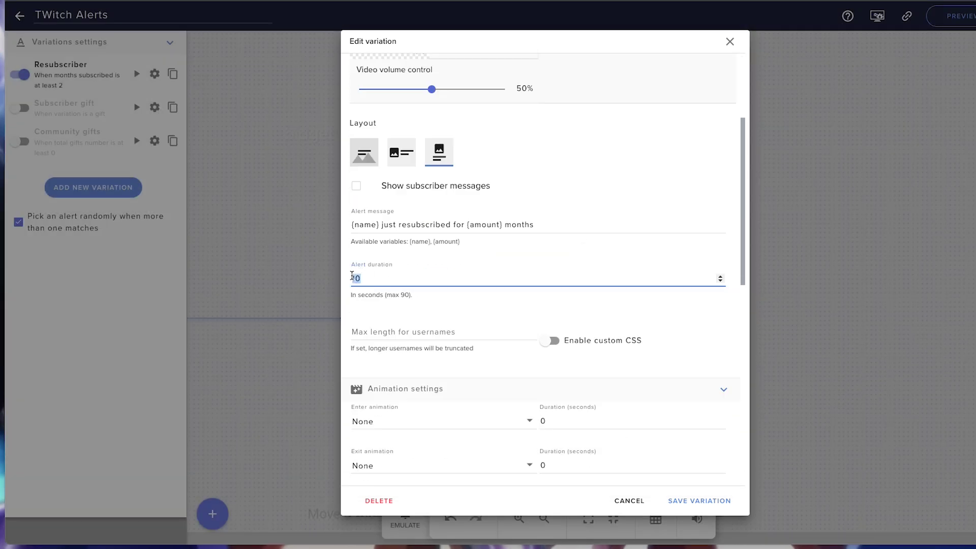
scroll(630, 332, "down", 9)
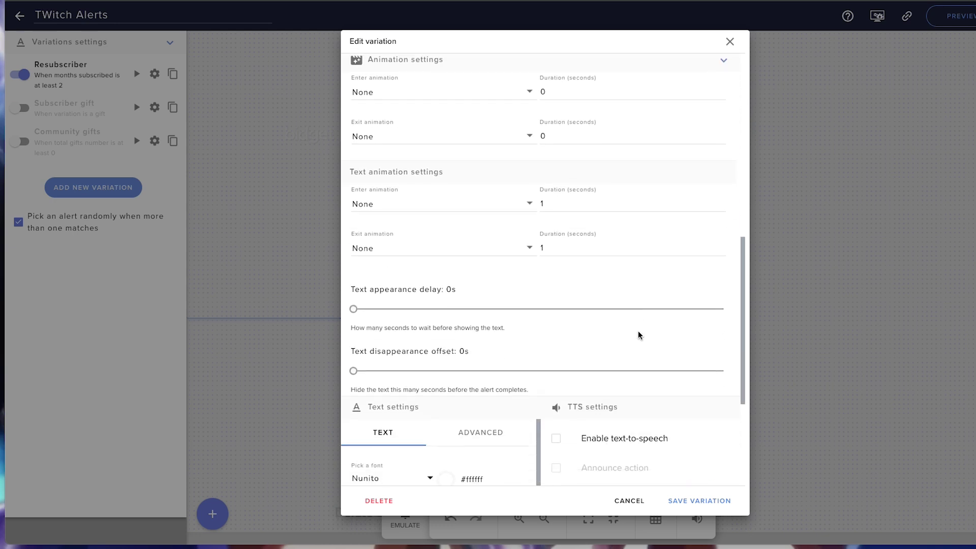
scroll(466, 298, "down", 1)
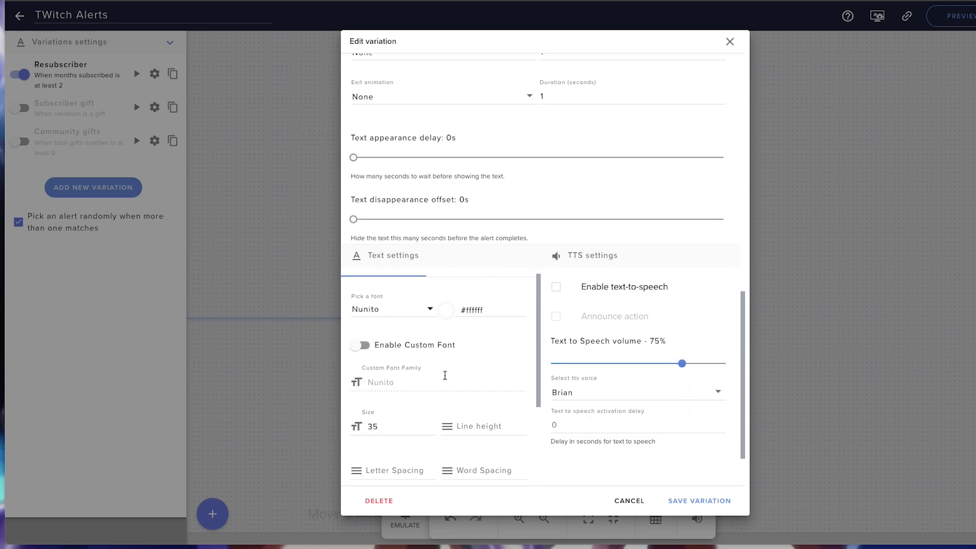
scroll(445, 375, "up", 1)
left_click(477, 282)
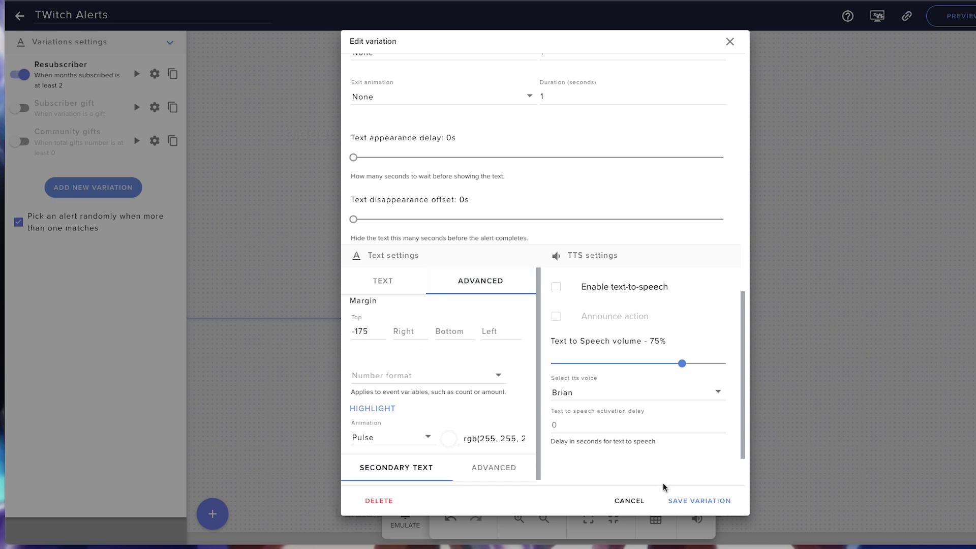
left_click(689, 500)
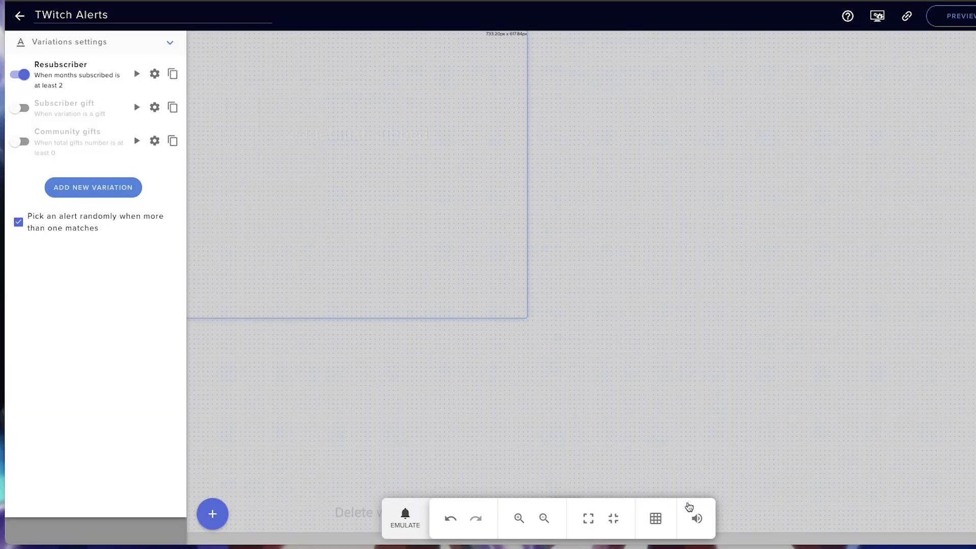
left_click(136, 75)
Step: Change the Resubscriber message to '{name} just resubed for {amount} months' at size 28 and save
left_click(154, 73)
scroll(589, 284, "down", 2)
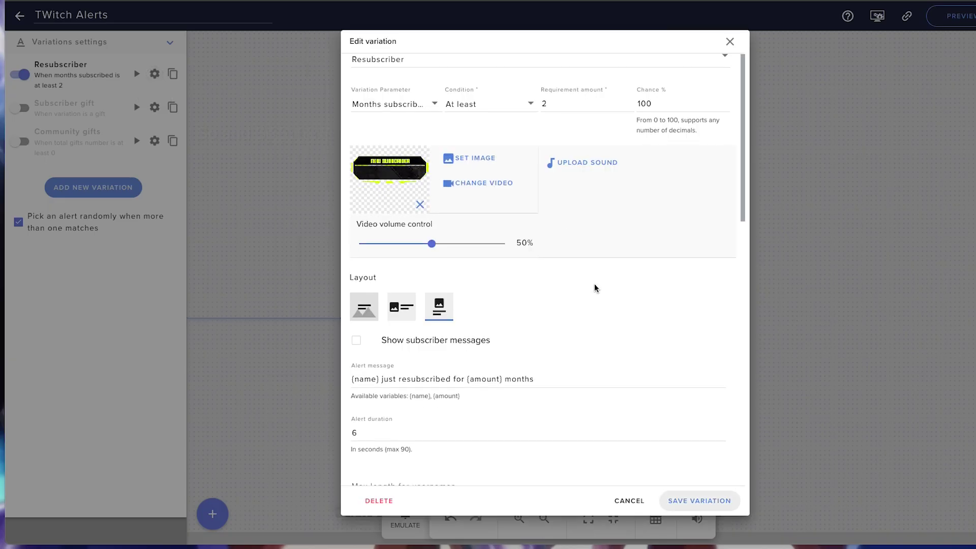
left_click(450, 357)
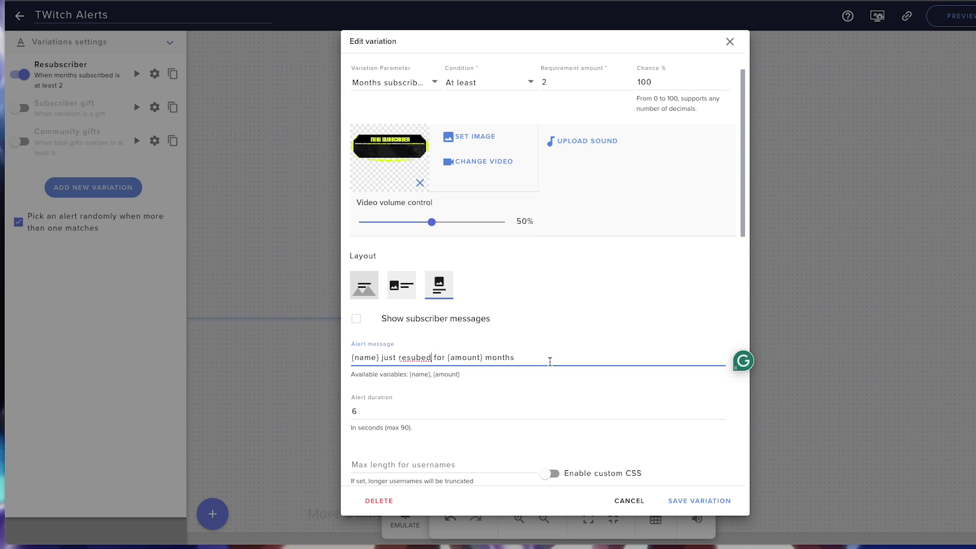
scroll(484, 390, "down", 10)
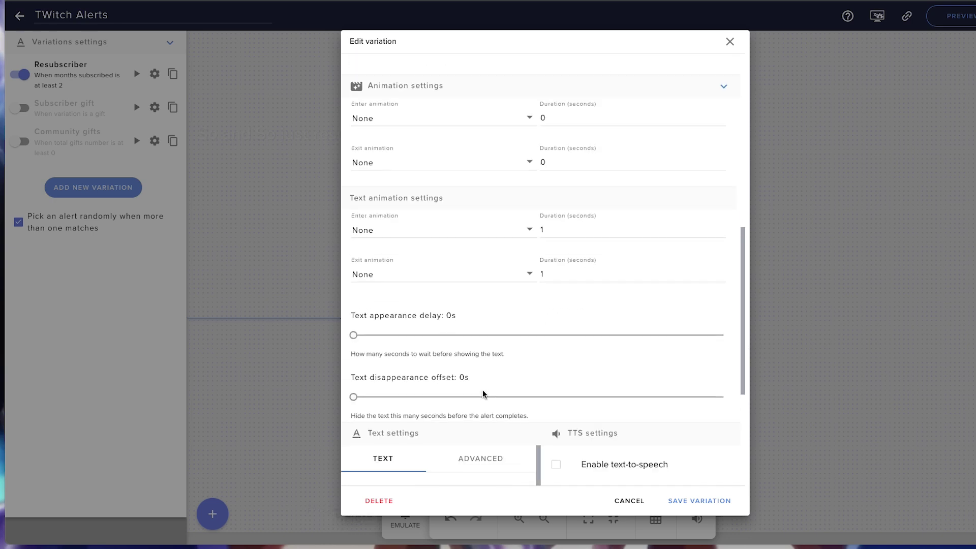
scroll(466, 397, "down", 3)
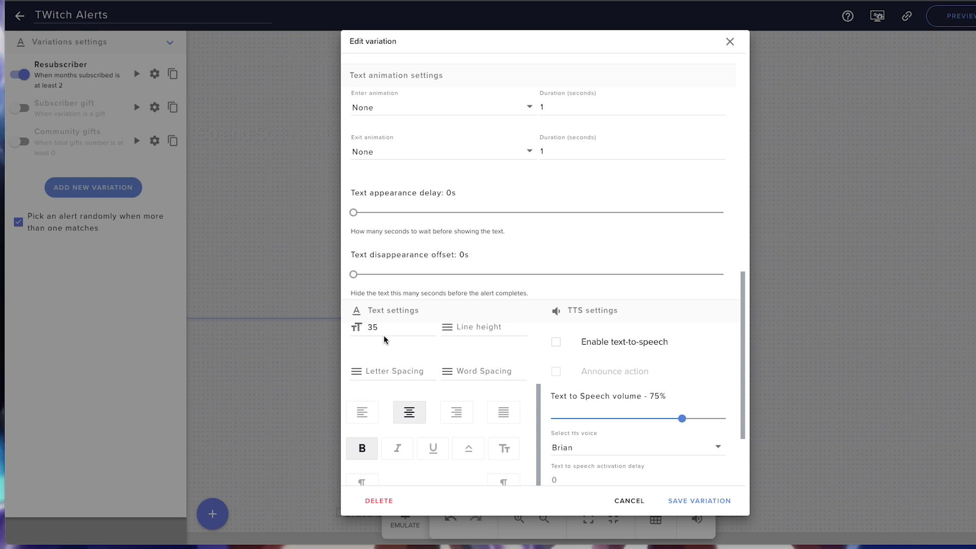
scroll(384, 329, "up", 3)
left_click(381, 441)
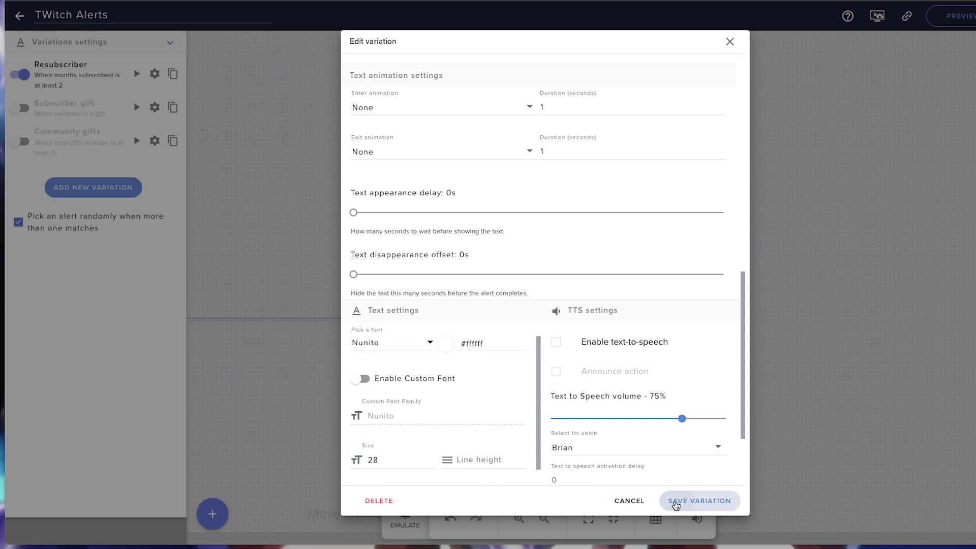
left_click(675, 501)
left_click(137, 75)
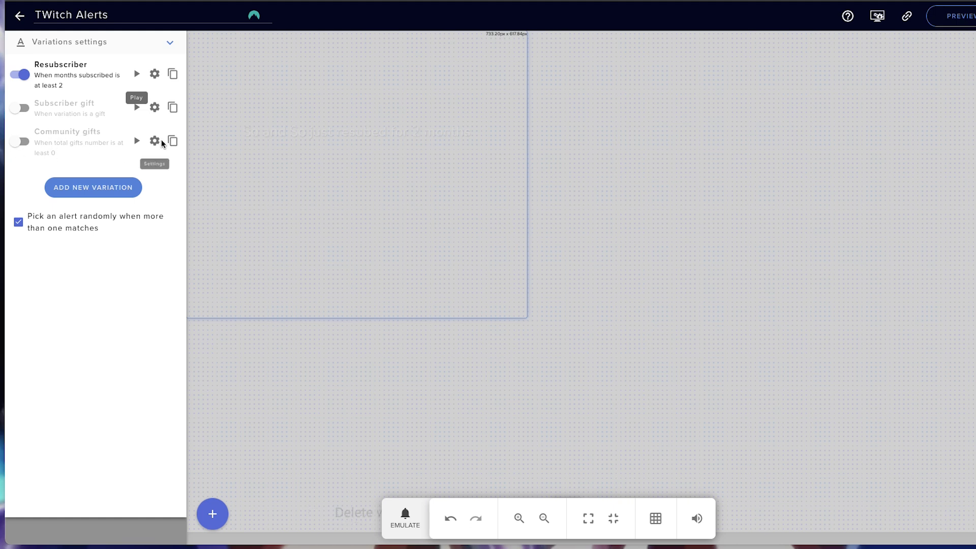
Step: Close the subscriber settings, save the TWitch Alerts overlay, and copy its overlay link
left_click(170, 43)
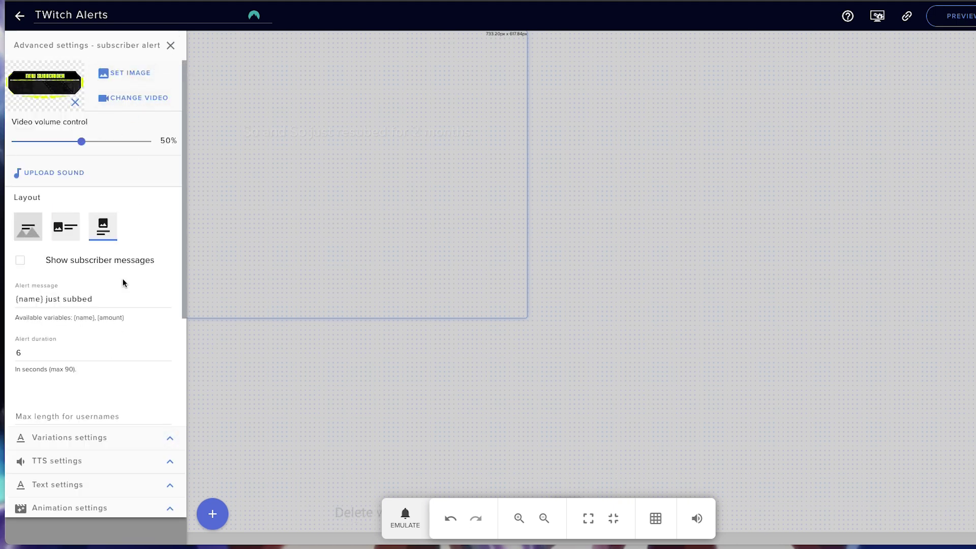
left_click(172, 47)
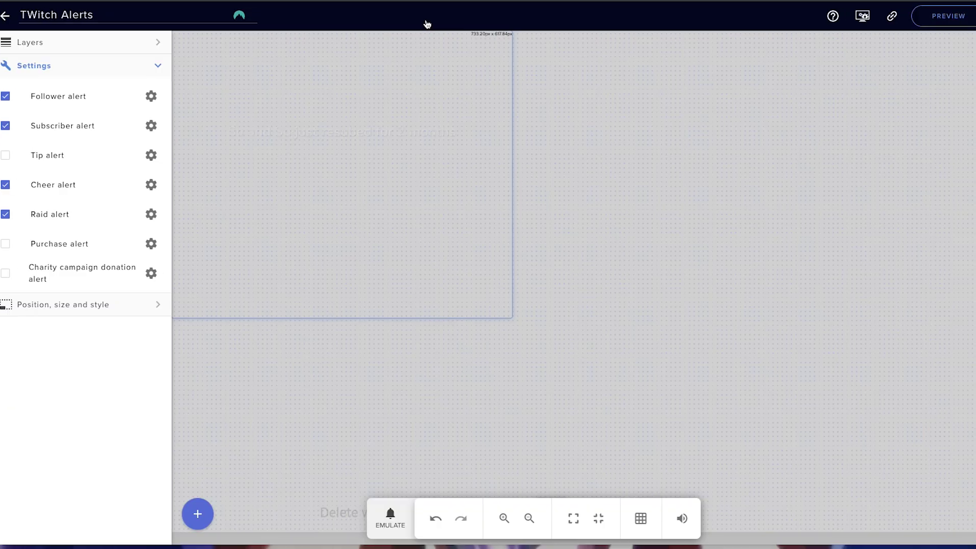
left_click(929, 19)
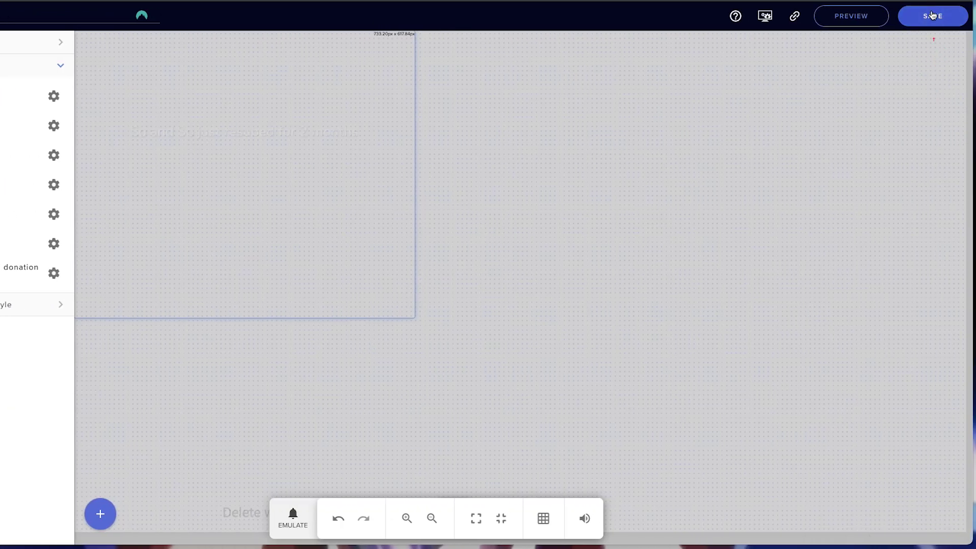
left_click(935, 38)
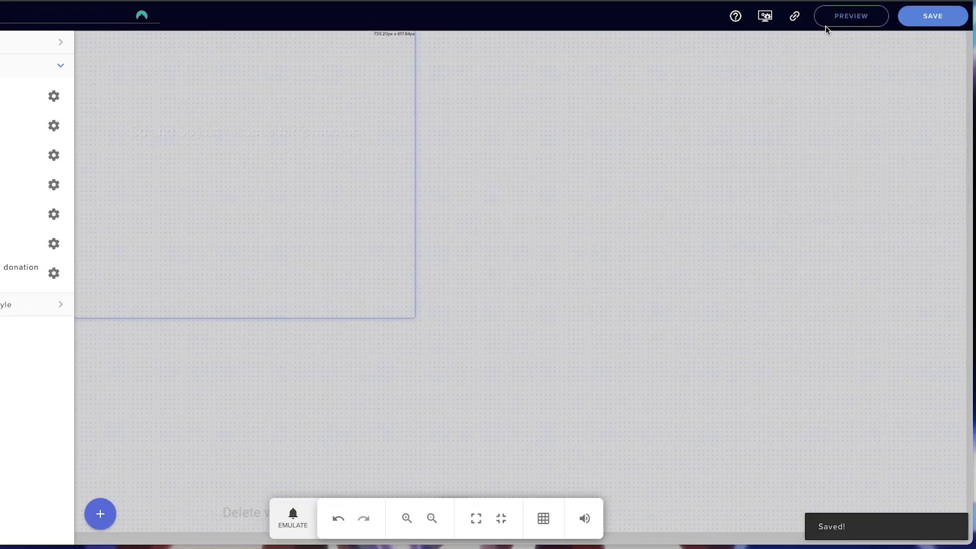
left_click(793, 16)
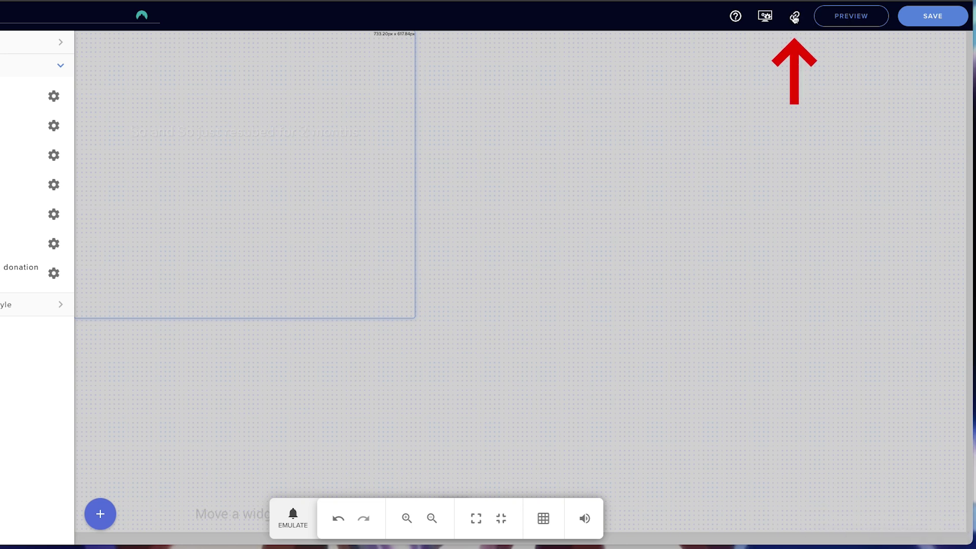
left_click(794, 18)
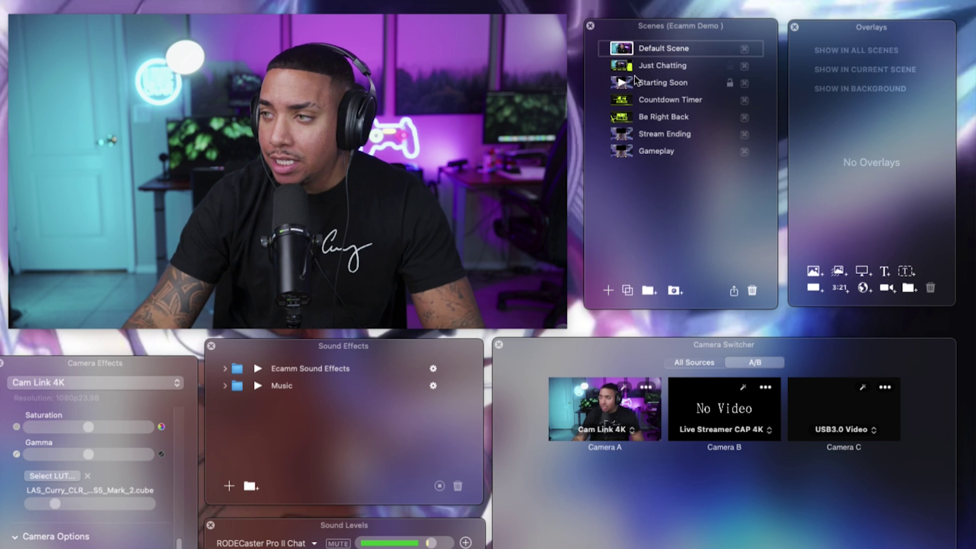
Step: Switch to the Just Chatting scene and show the Overlays panel
left_click(630, 70)
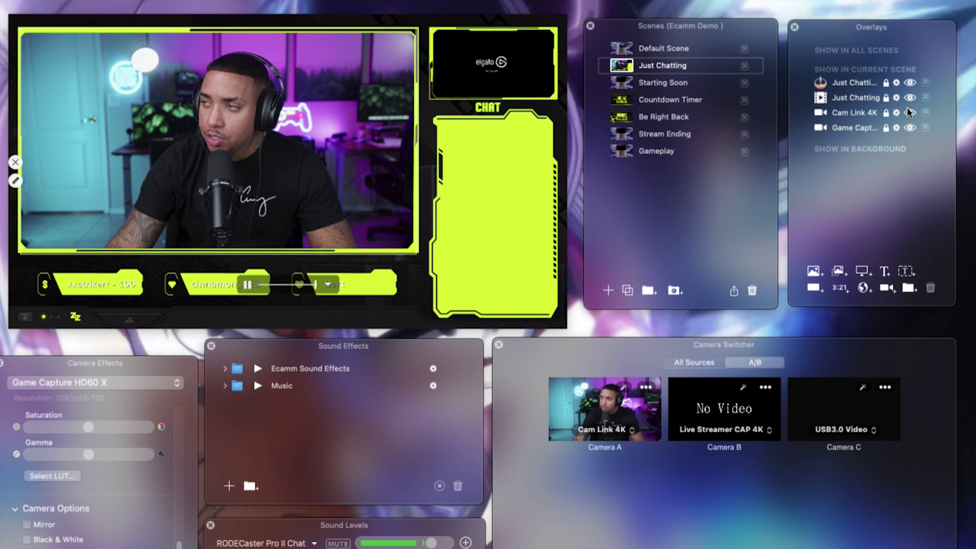
left_click(208, 5)
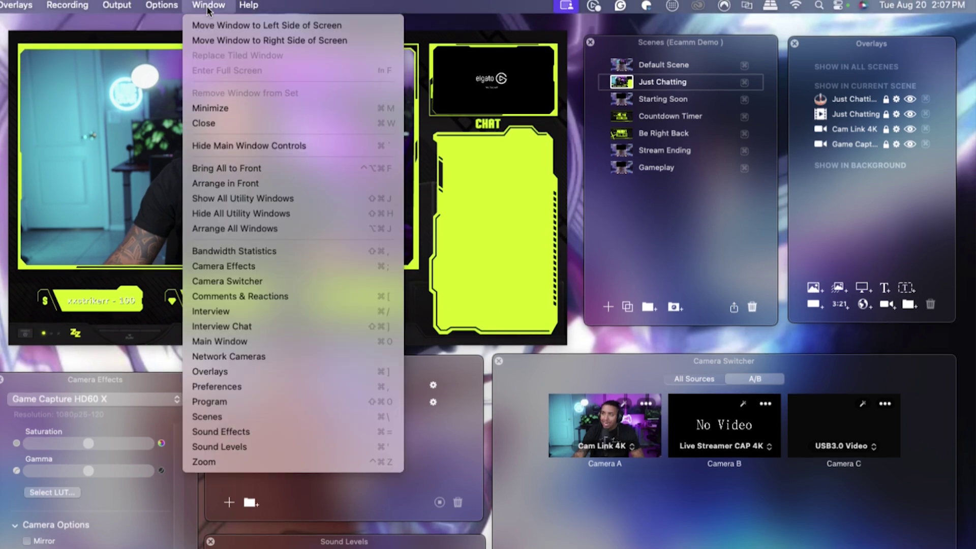
left_click(214, 374)
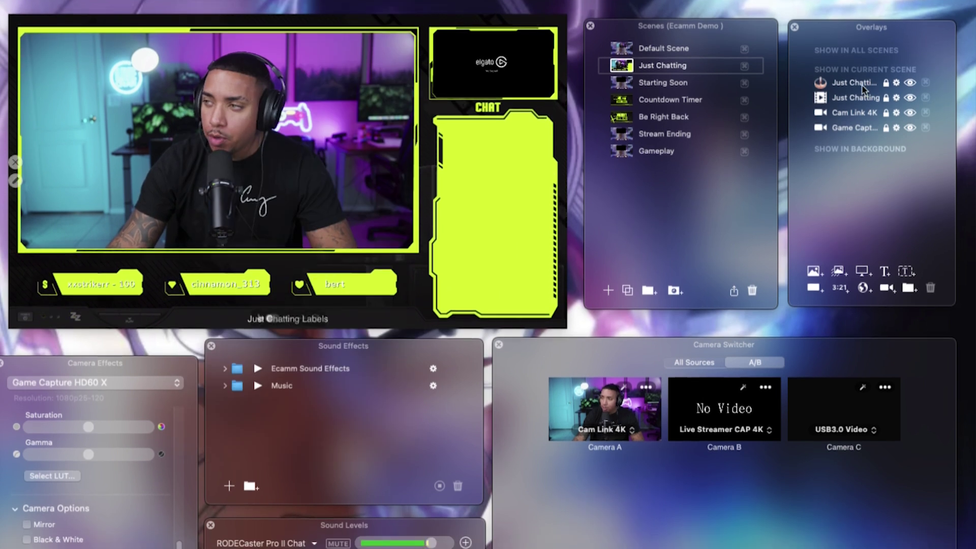
Step: Add widget 'ALerts Zen Zone' with the pasted URL, 1920×1080, High-Resolution and Keep Running
left_click(863, 289)
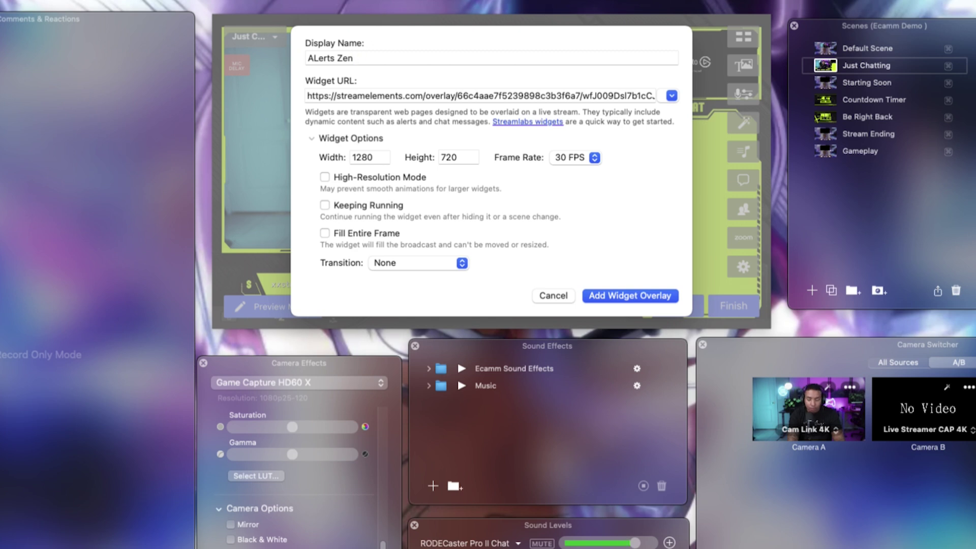
triple_click(401, 96)
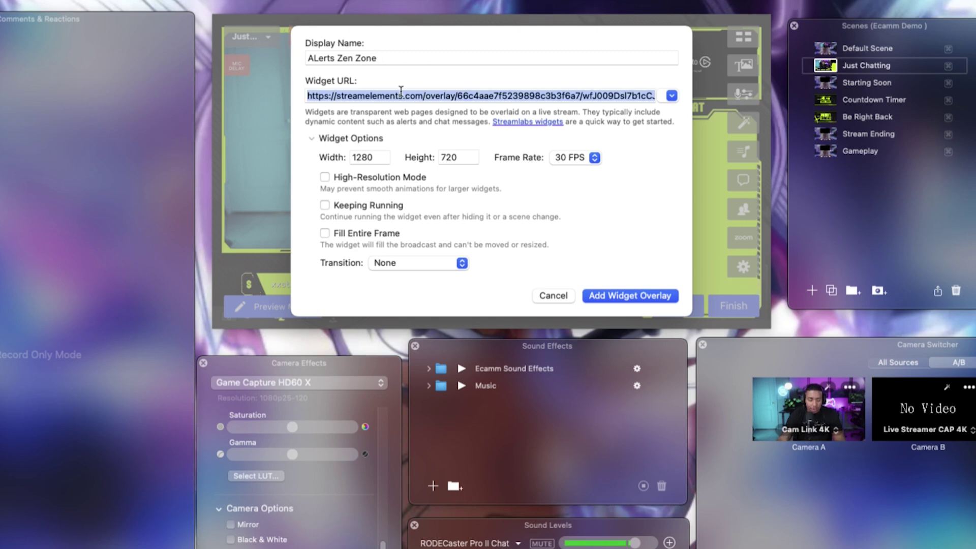
key("super+v")
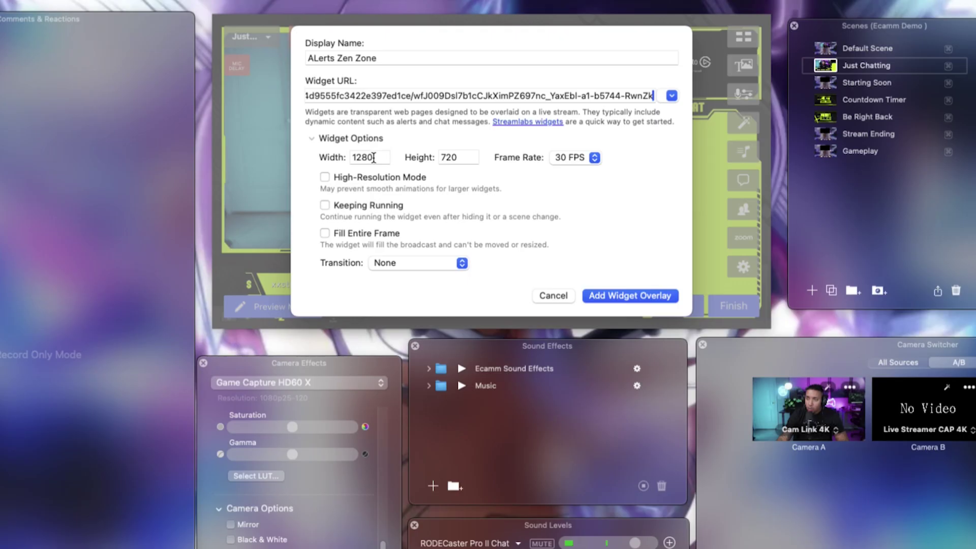
left_click(374, 158)
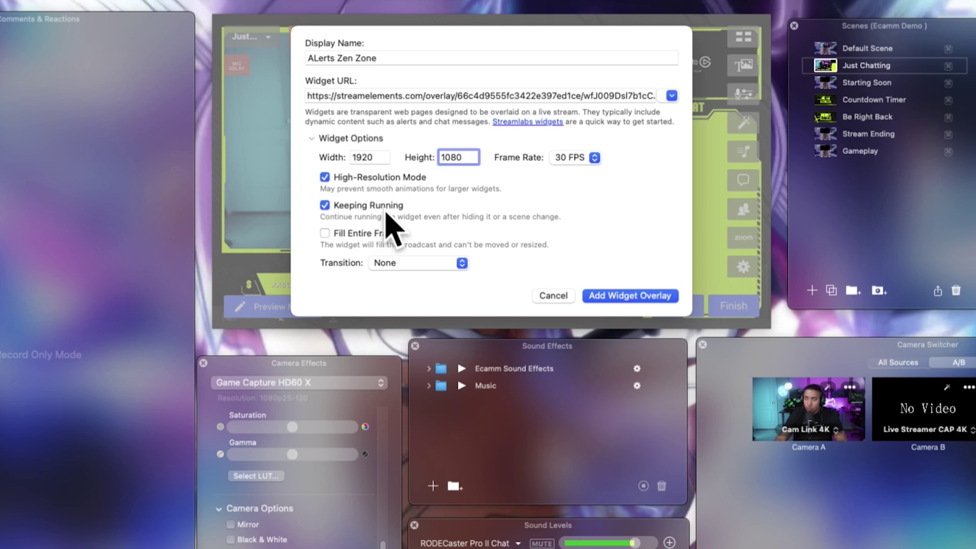
left_click(615, 298)
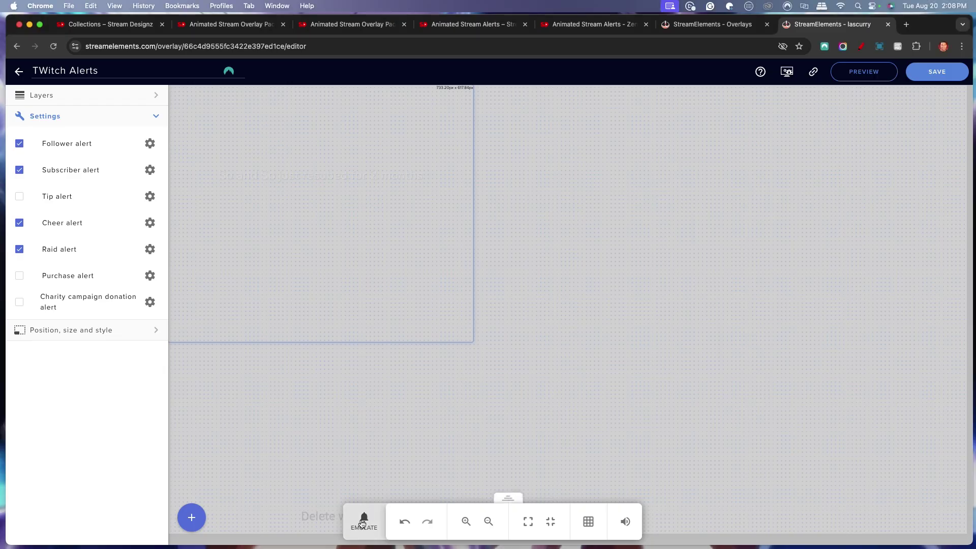
Step: Emulate a Follower event so a test follower alert plays
left_click(363, 520)
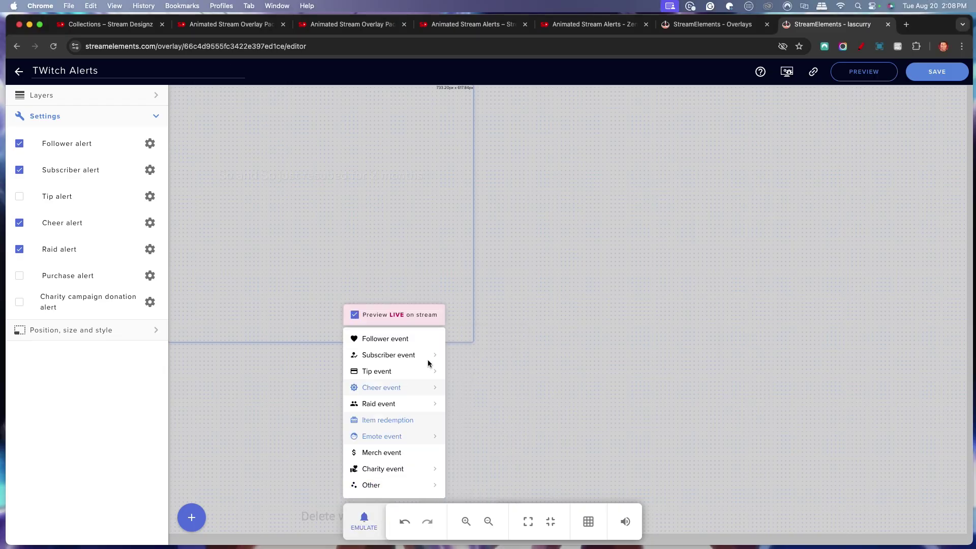
triple_click(381, 339)
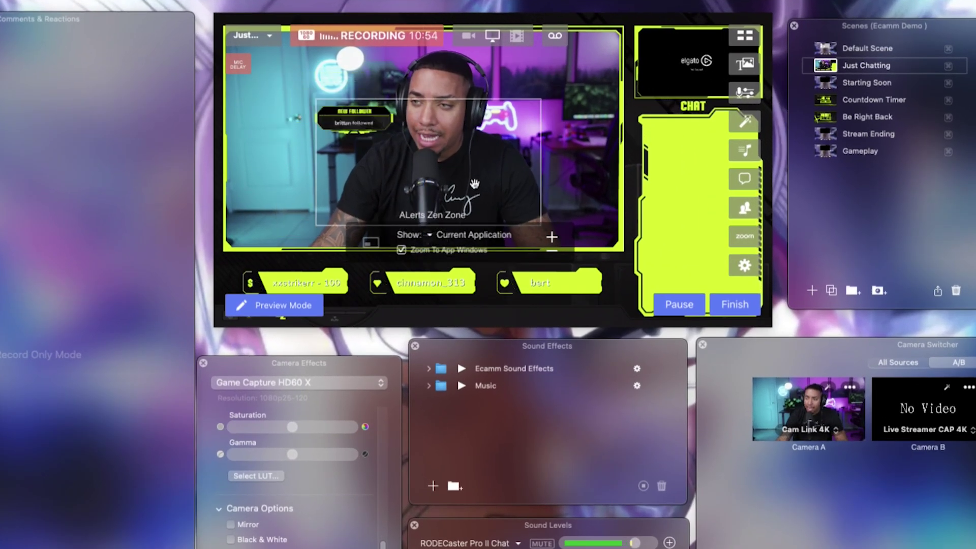
scroll(473, 183, "up", 3)
Step: Move and resize the ALerts Zen Zone widget toward the top left, then copy it
left_click_drag(320, 85, 304, 104)
scroll(350, 214, "down", 3)
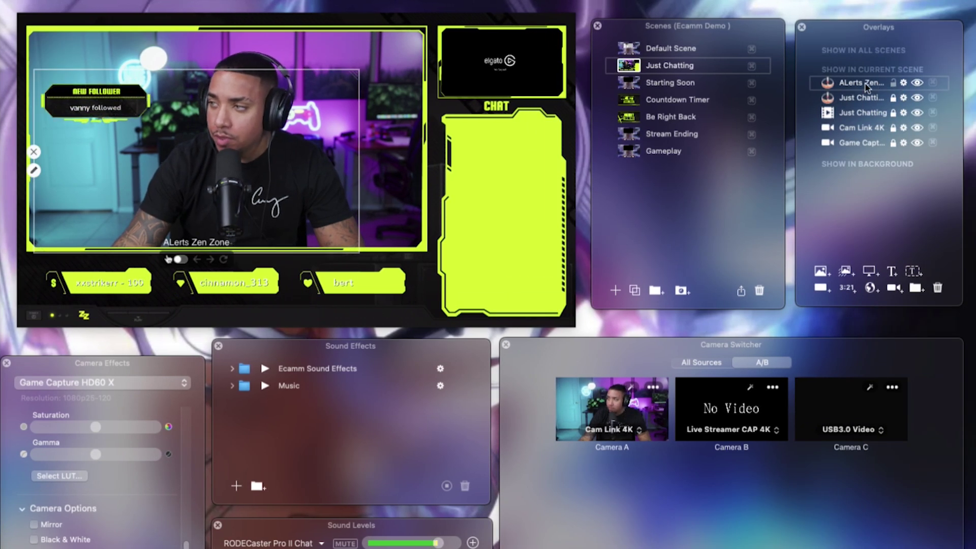
key("super+c")
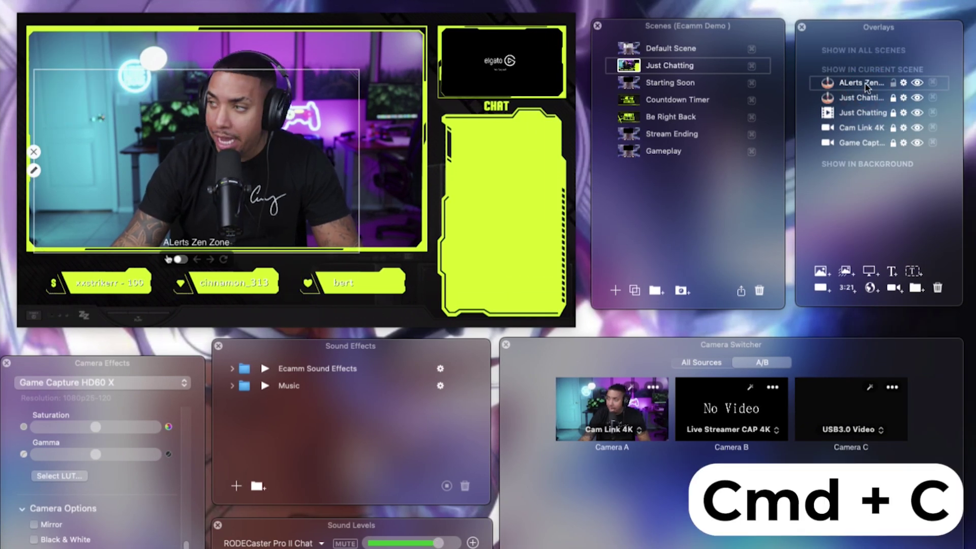
Step: Paste the ALerts Zen Zone widget into Starting Soon and drag it to the left side
key("super+3")
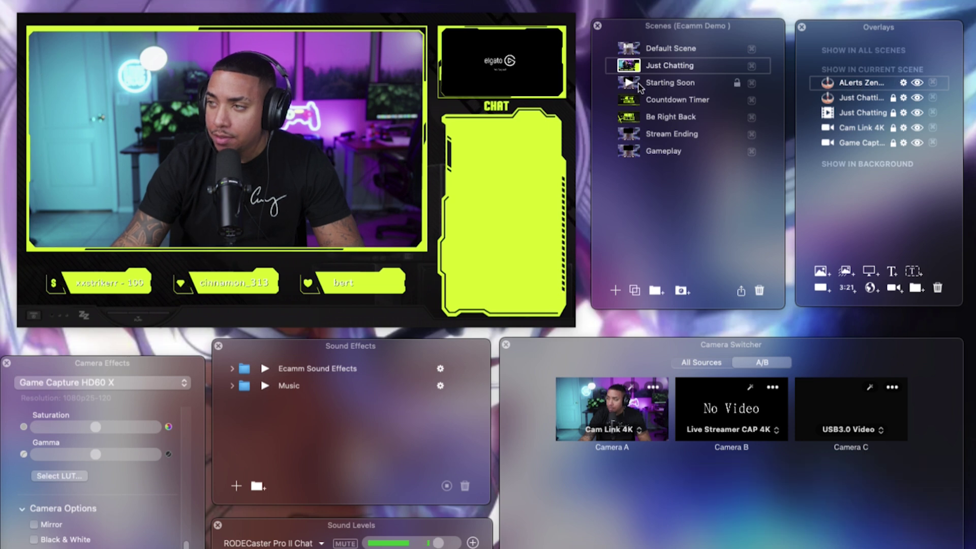
key("super+v")
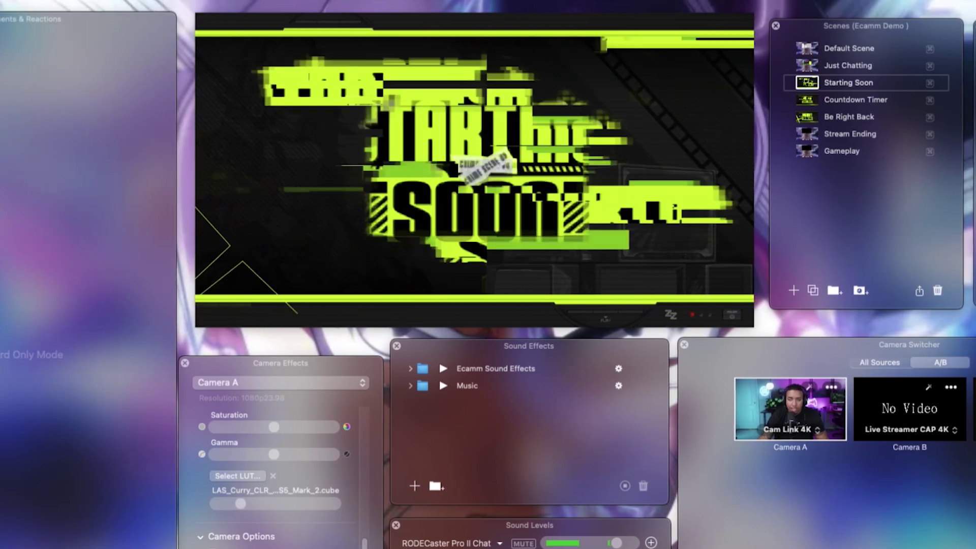
mouse_move(466, 138)
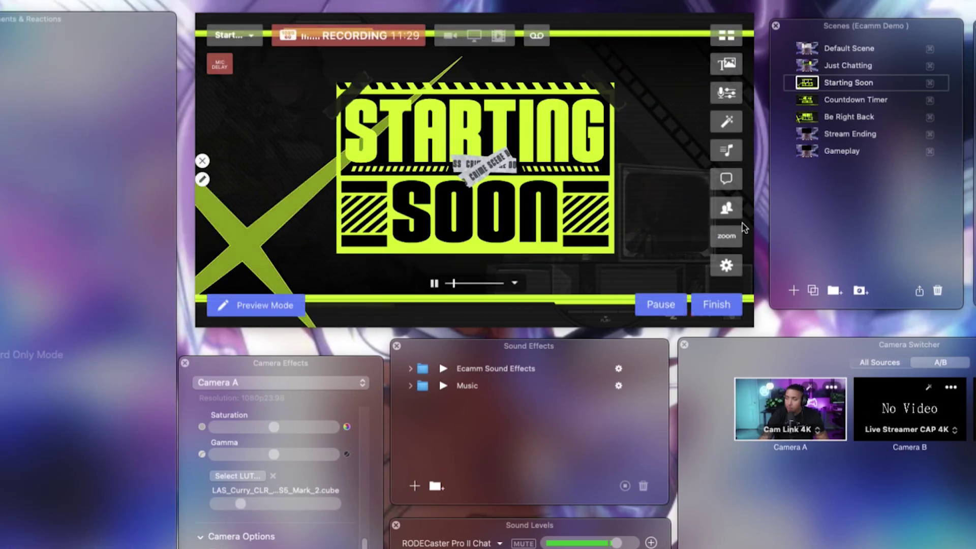
left_click_drag(465, 139, 258, 148)
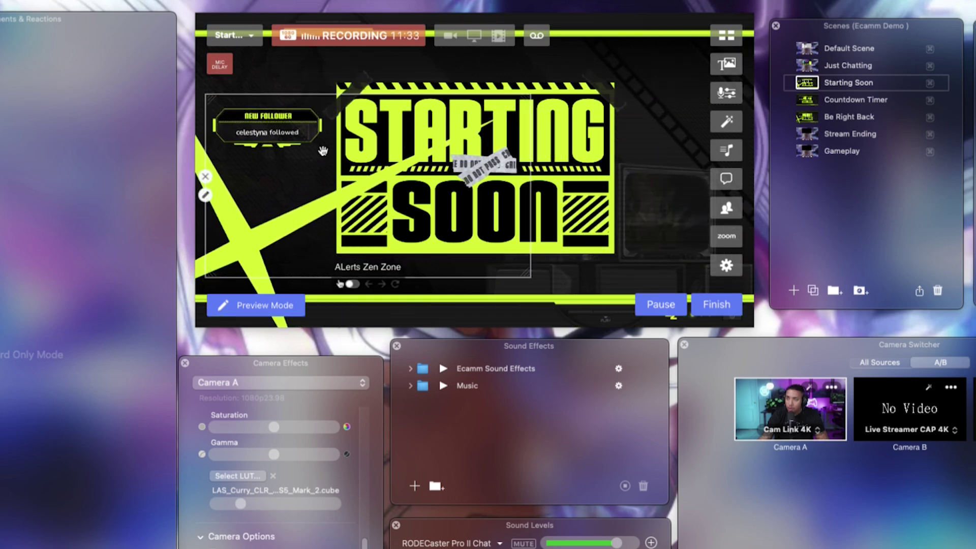